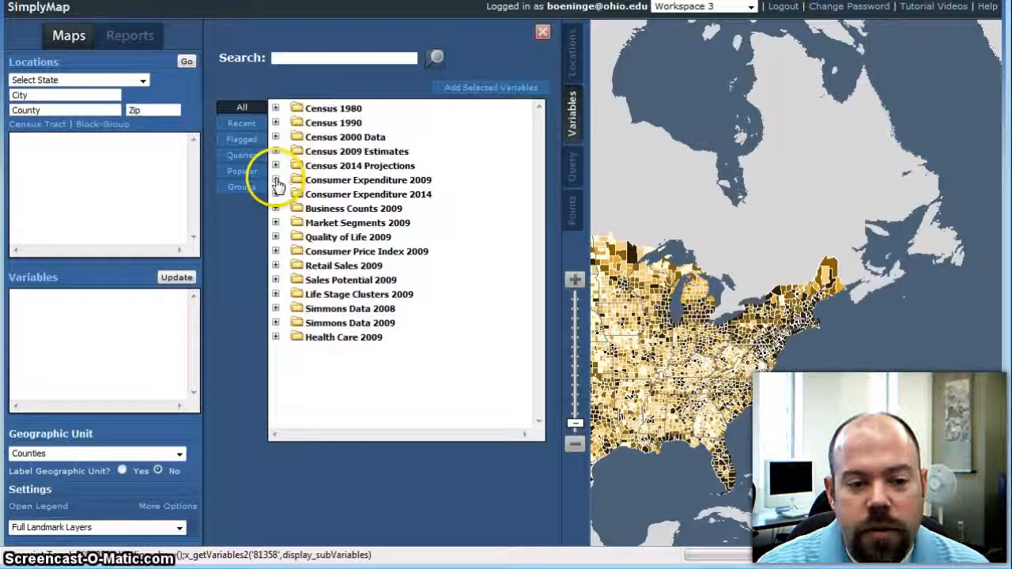
Add the Admission to sporting events (HH Avg), 2009 variable from Fees and Admissions under Consumer Expenditure 2009's Entertainment category
click(276, 181)
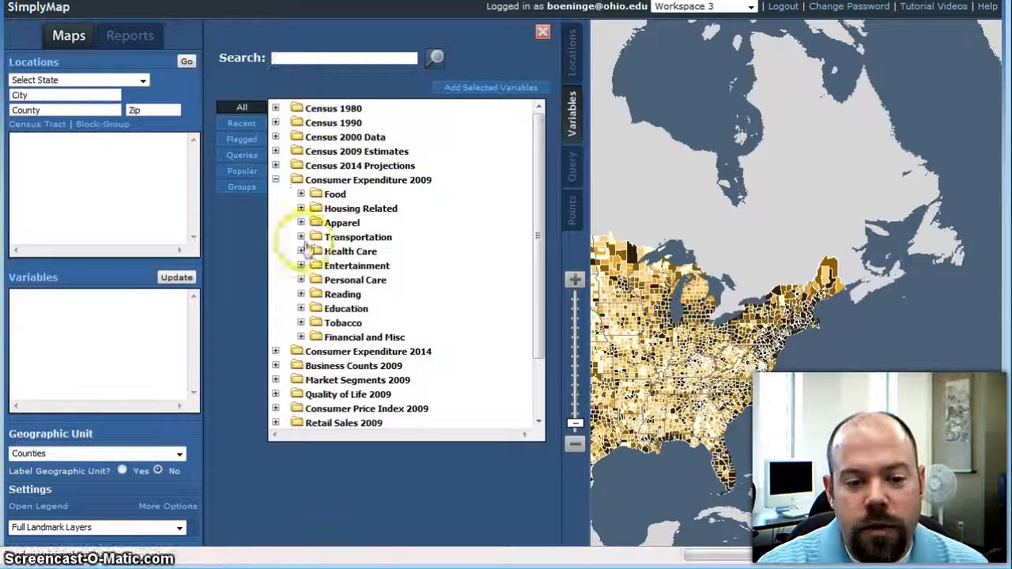
click(301, 266)
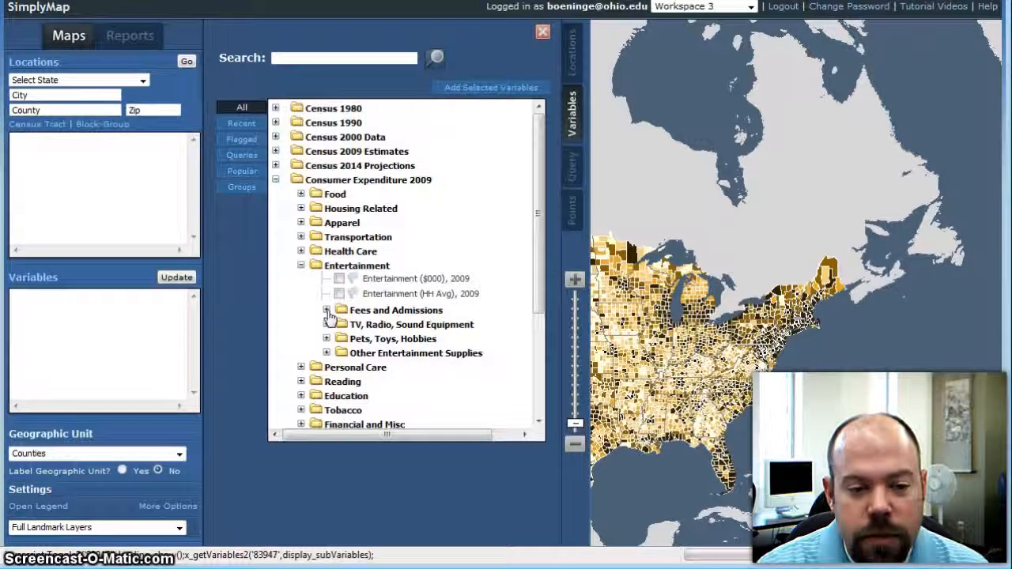
click(327, 312)
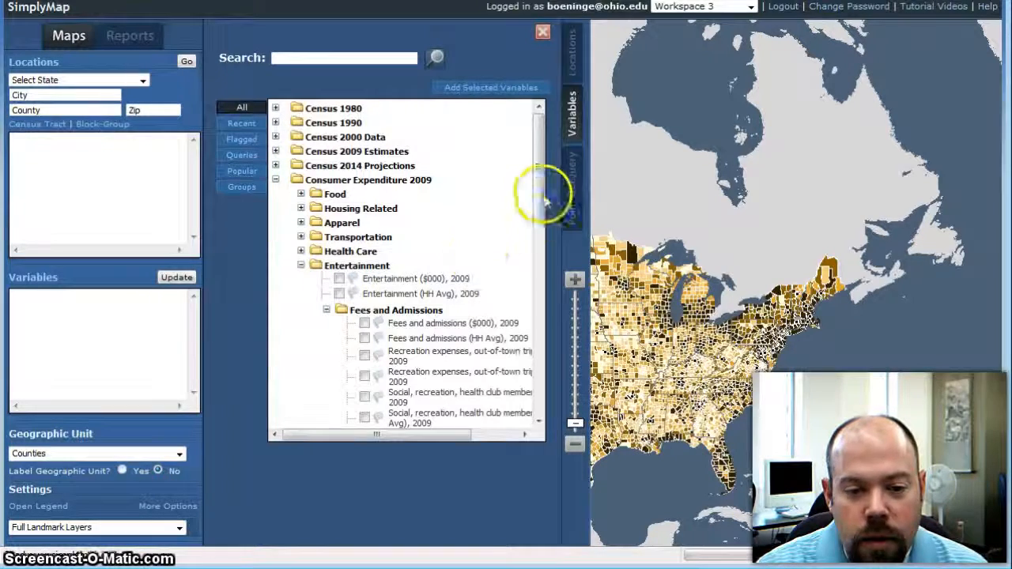
drag(542, 182, 542, 280)
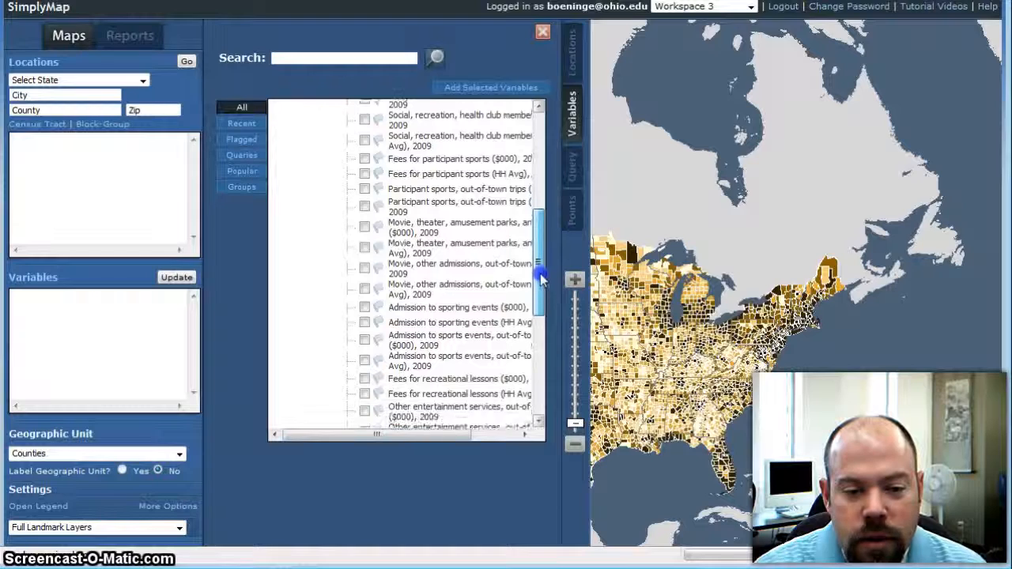
drag(407, 434, 447, 434)
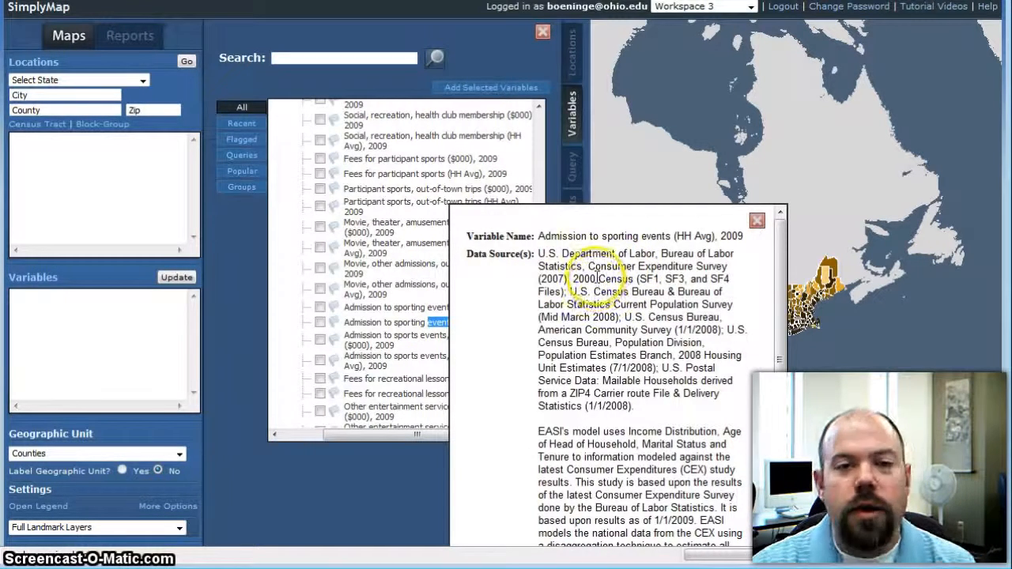
click(756, 220)
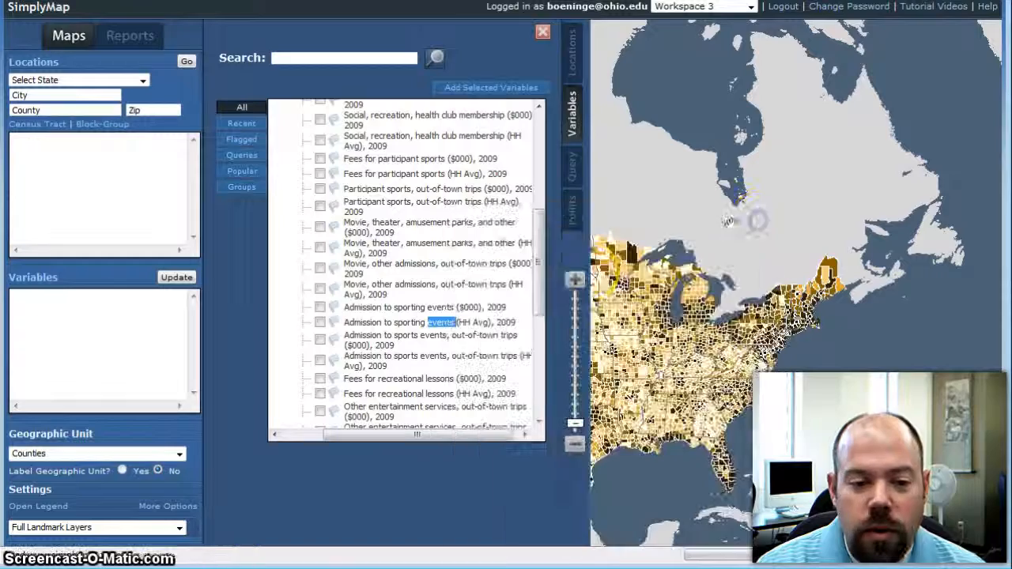
click(320, 324)
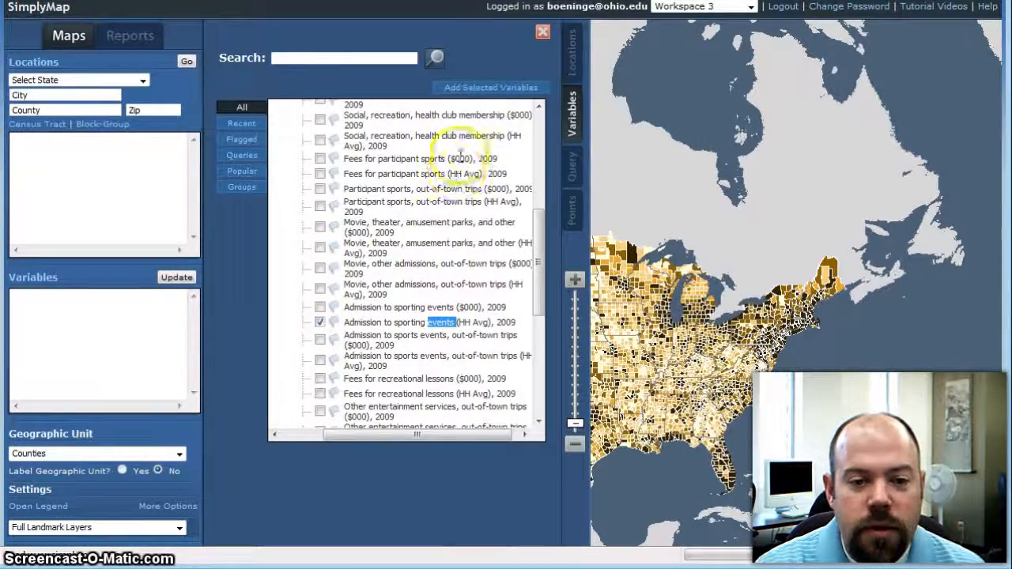
click(480, 91)
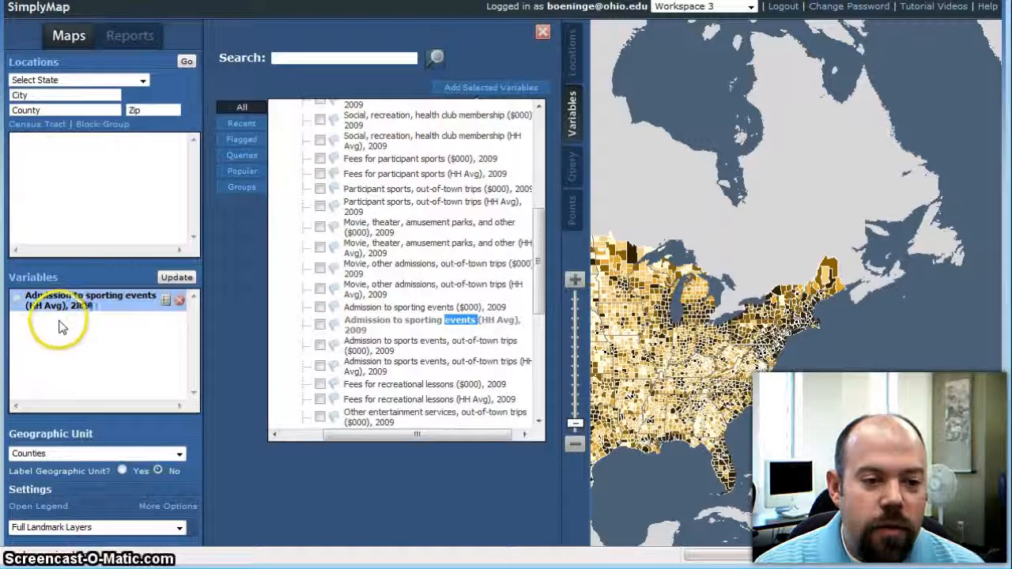
Add the Total Pop, Median Age, 2009 variable from the Age totals under People and Households in Census 2009 Estimates
scroll(409, 278, up, 3)
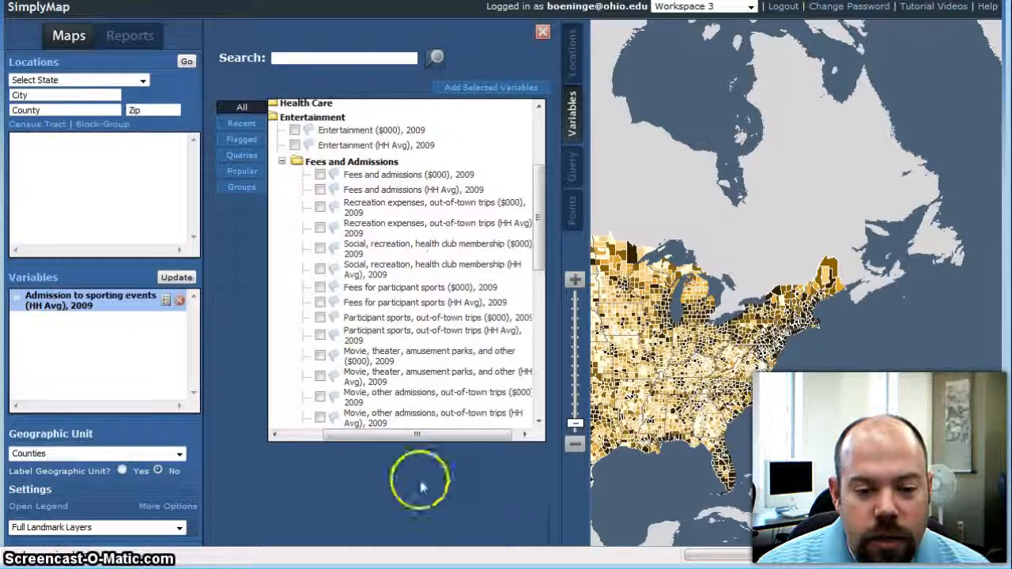
drag(391, 441, 299, 432)
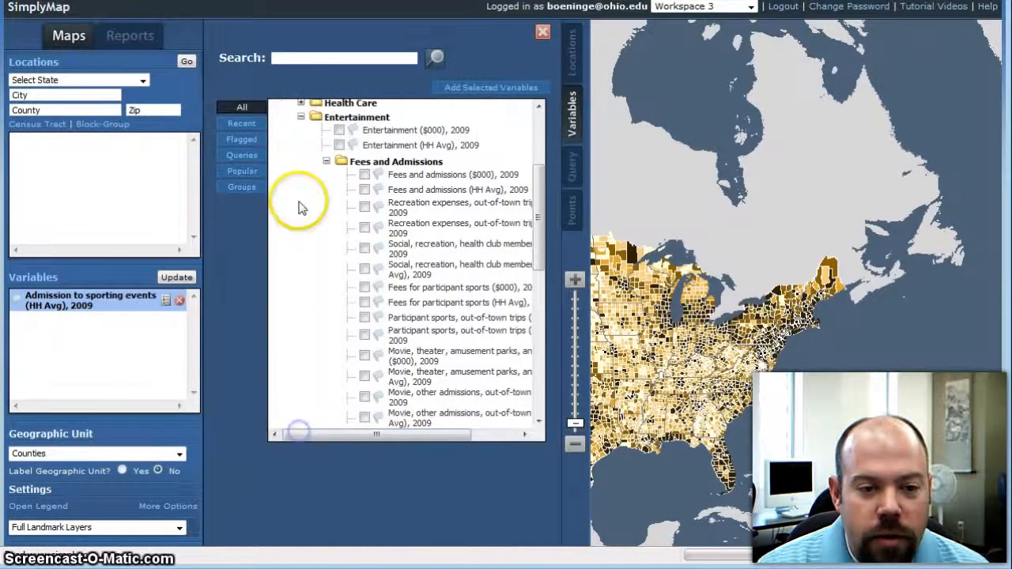
click(301, 116)
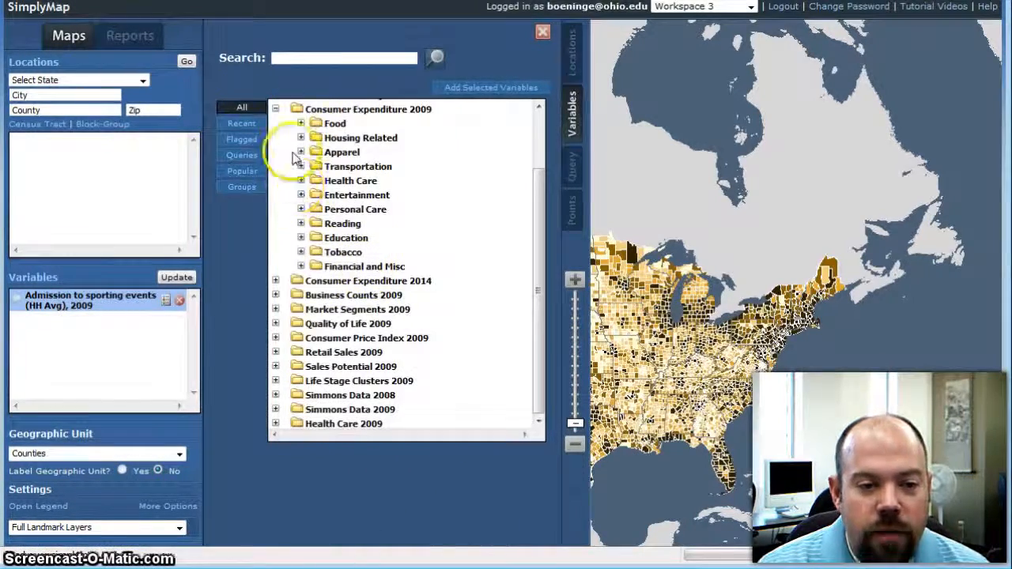
scroll(286, 190, up, 2)
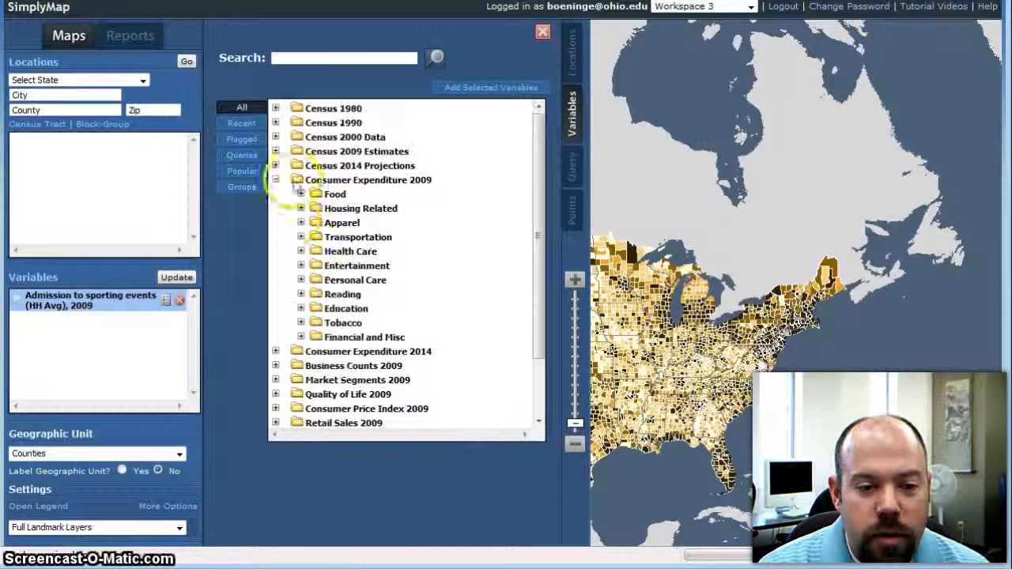
click(275, 152)
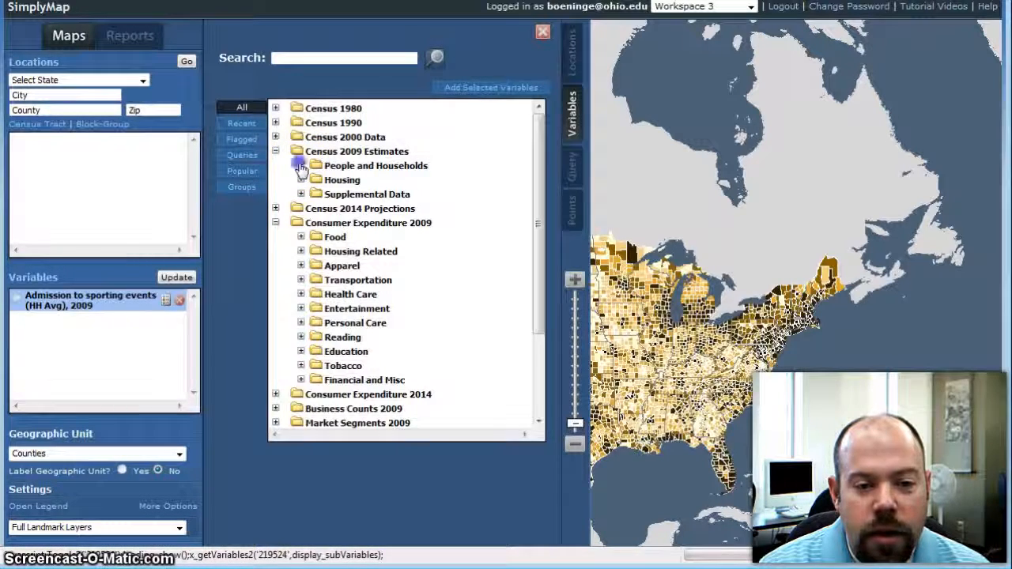
click(301, 166)
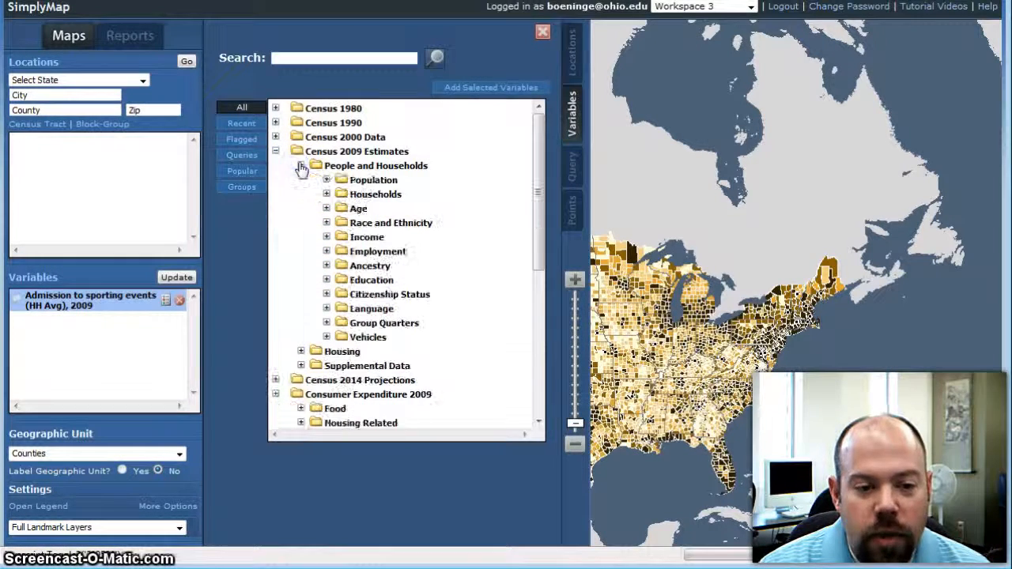
click(325, 208)
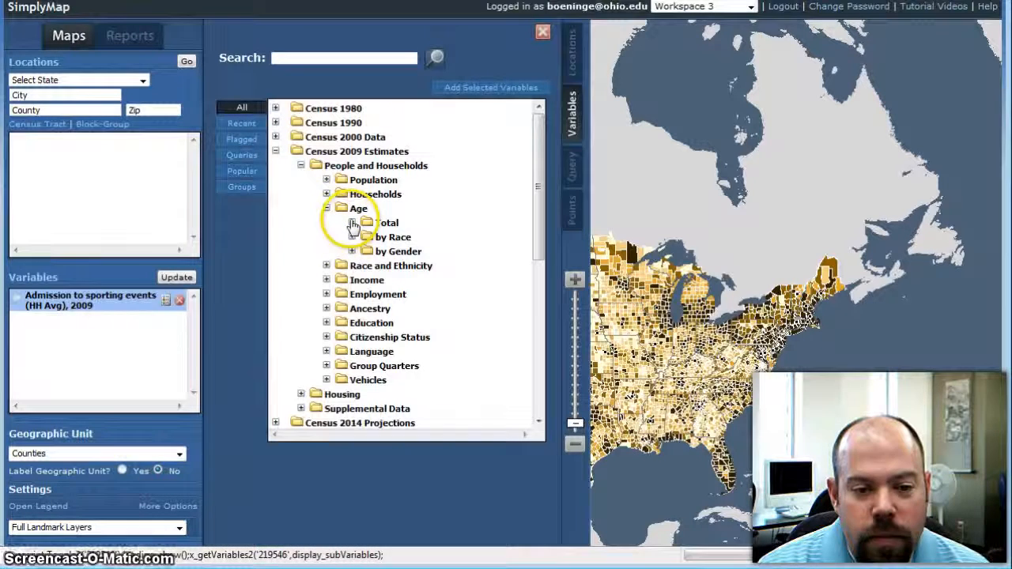
click(351, 223)
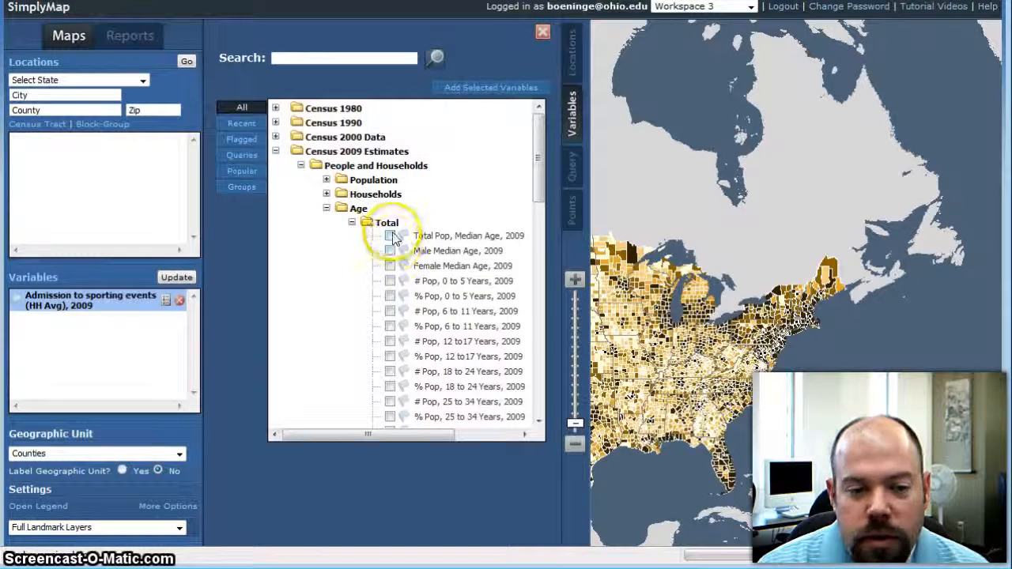
click(486, 87)
click(326, 207)
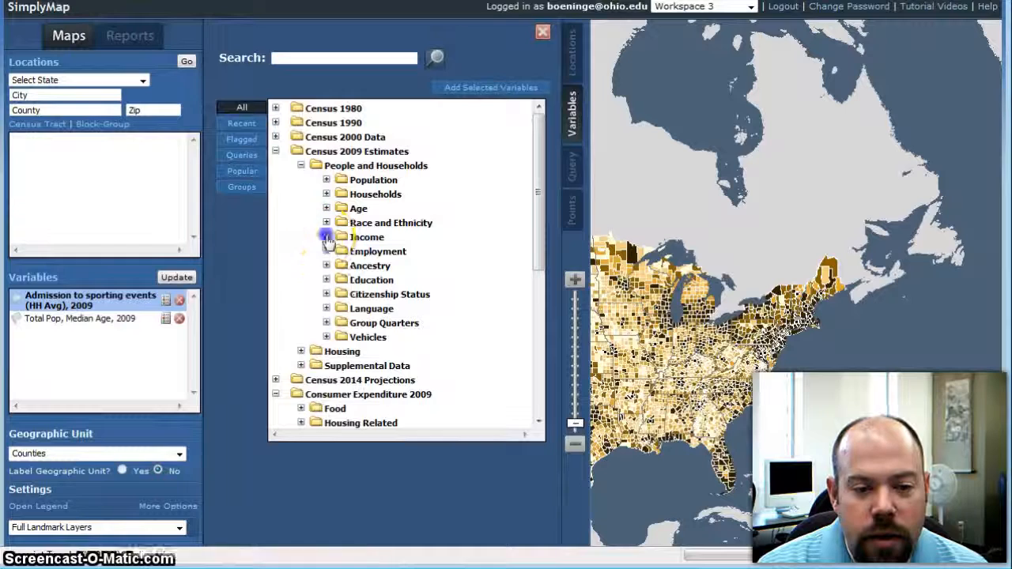
Add the HH Inc., Median ($), 2009 variable from HH Income under Income, and close the variable chooser
click(326, 237)
click(351, 251)
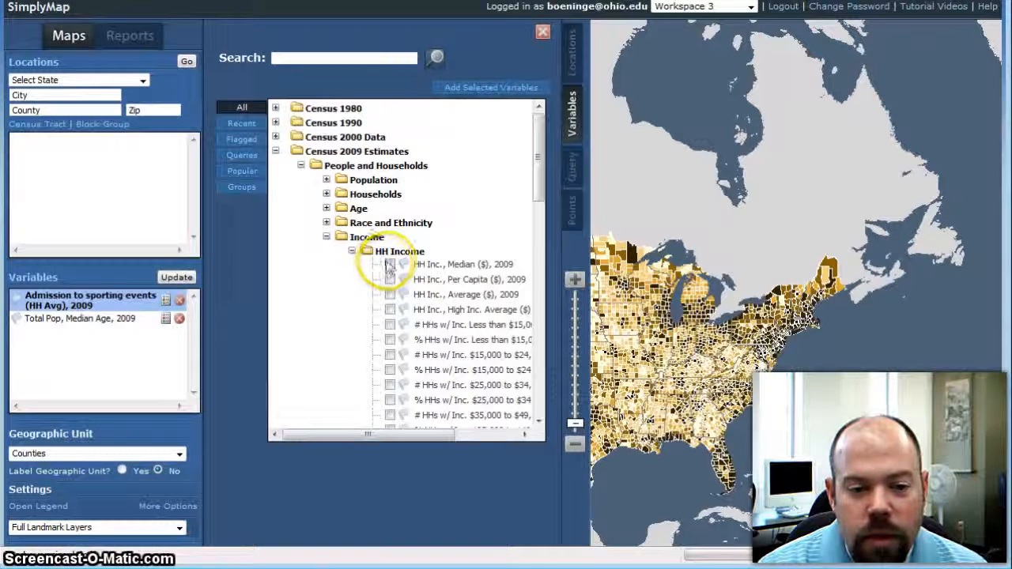
click(389, 265)
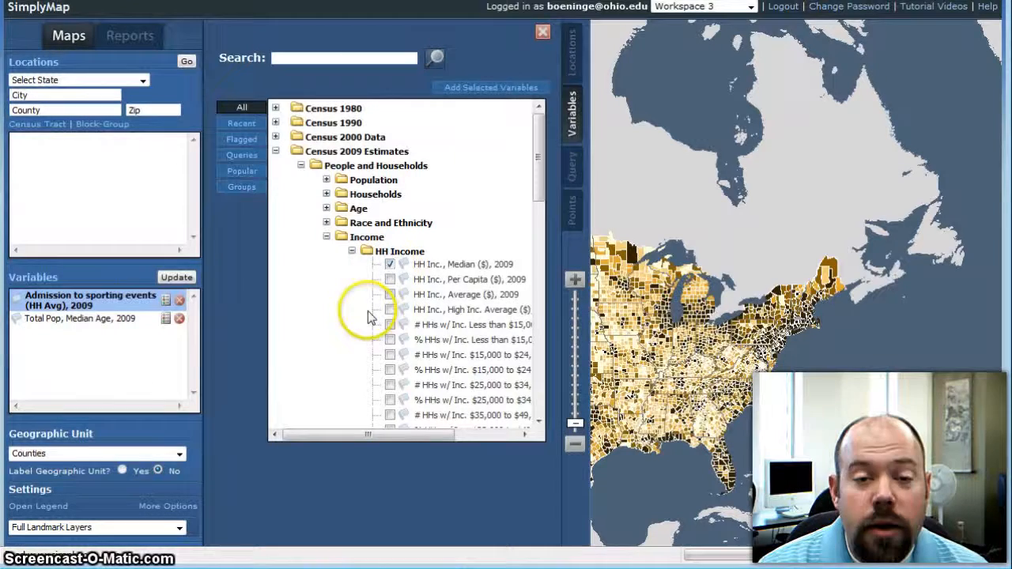
scroll(373, 269, down, 2)
scroll(464, 181, up, 1)
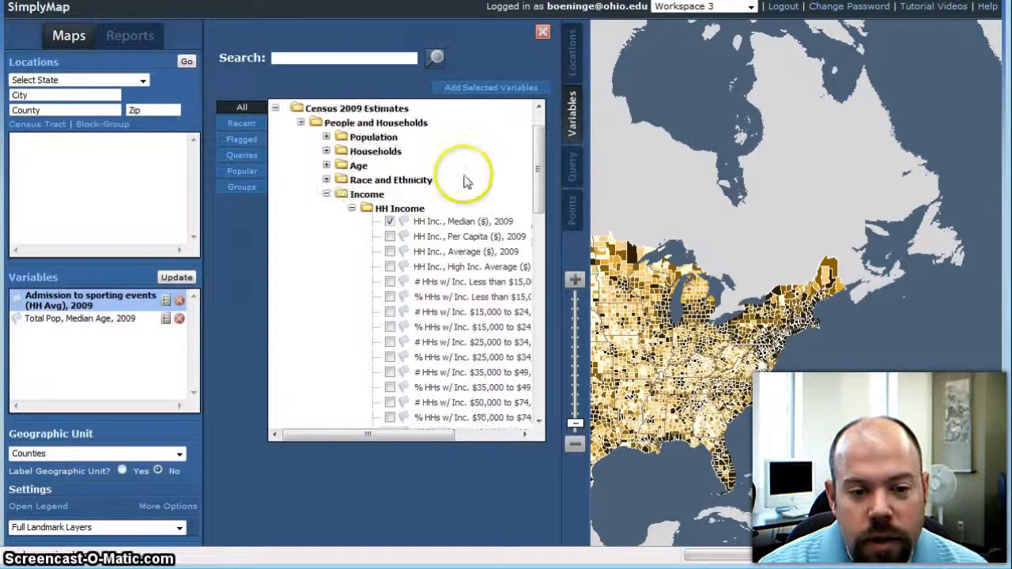
click(504, 88)
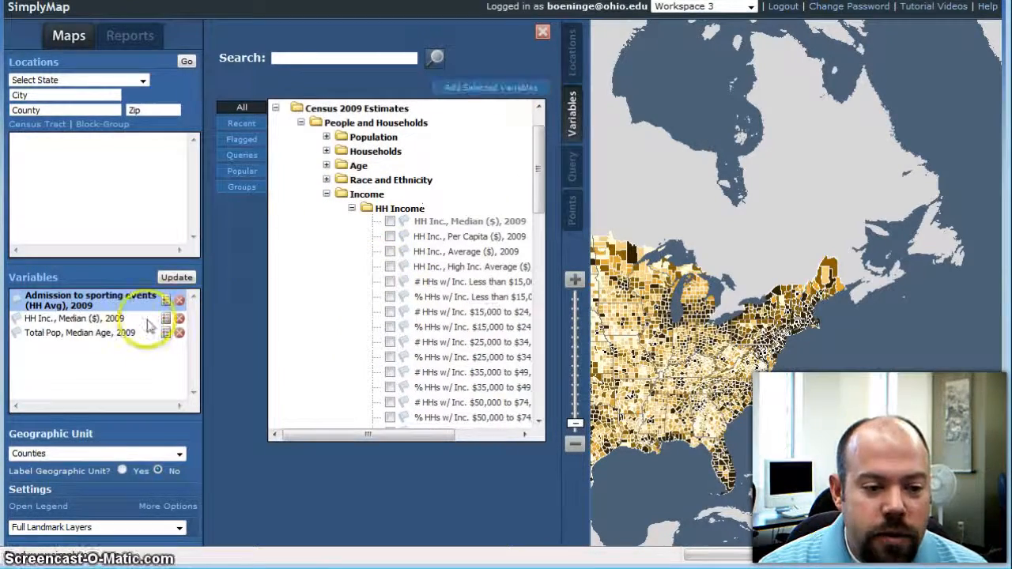
click(326, 194)
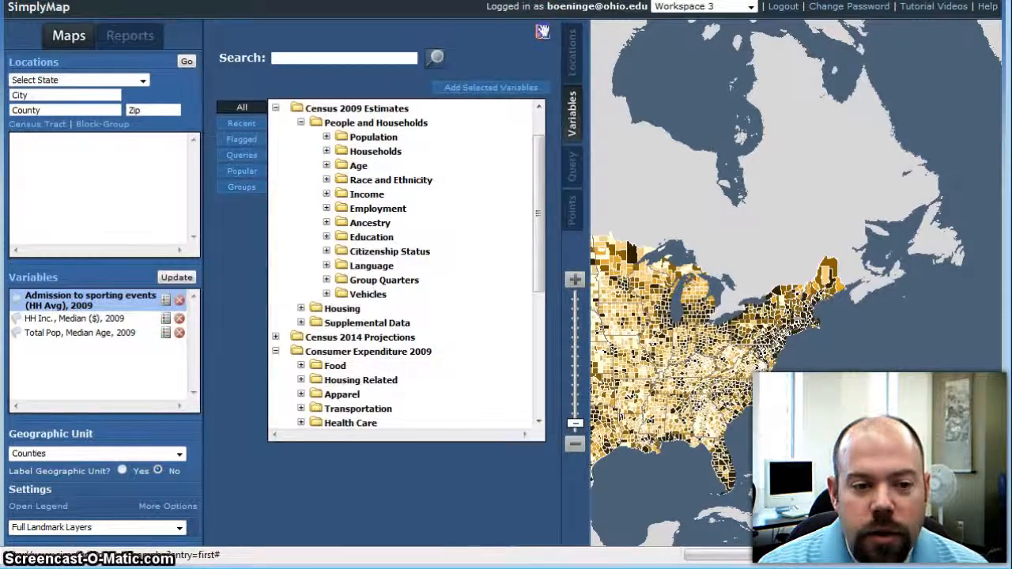
click(542, 30)
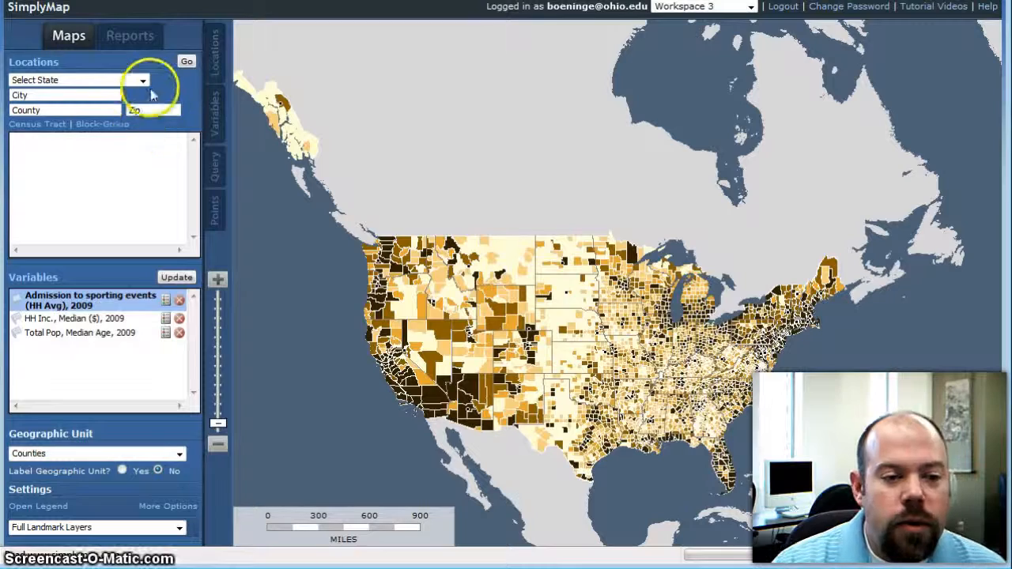
Add the state of Ohio as the map location
click(142, 80)
scroll(64, 237, down, 3)
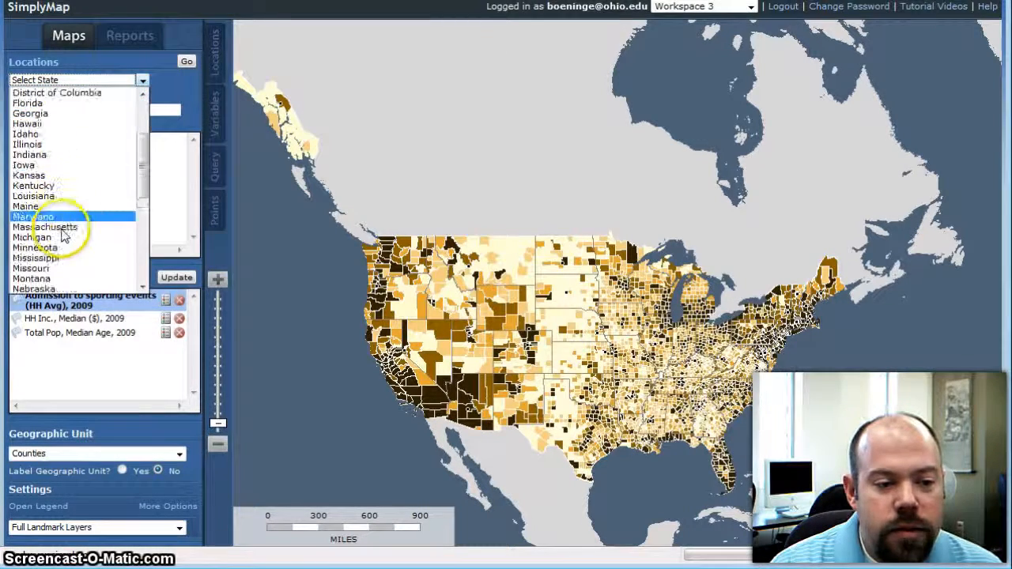
scroll(48, 251, down, 4)
click(31, 246)
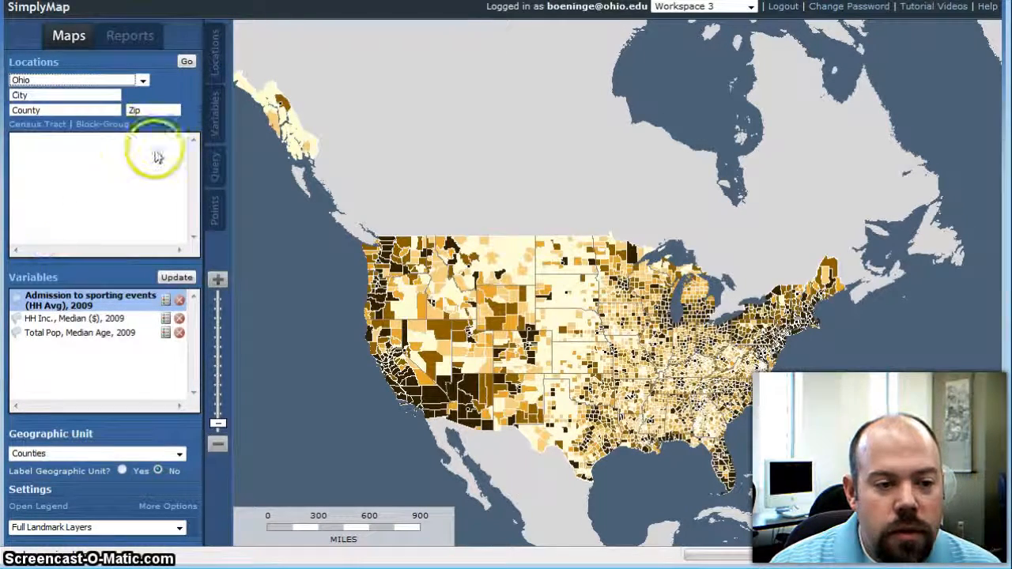
click(185, 62)
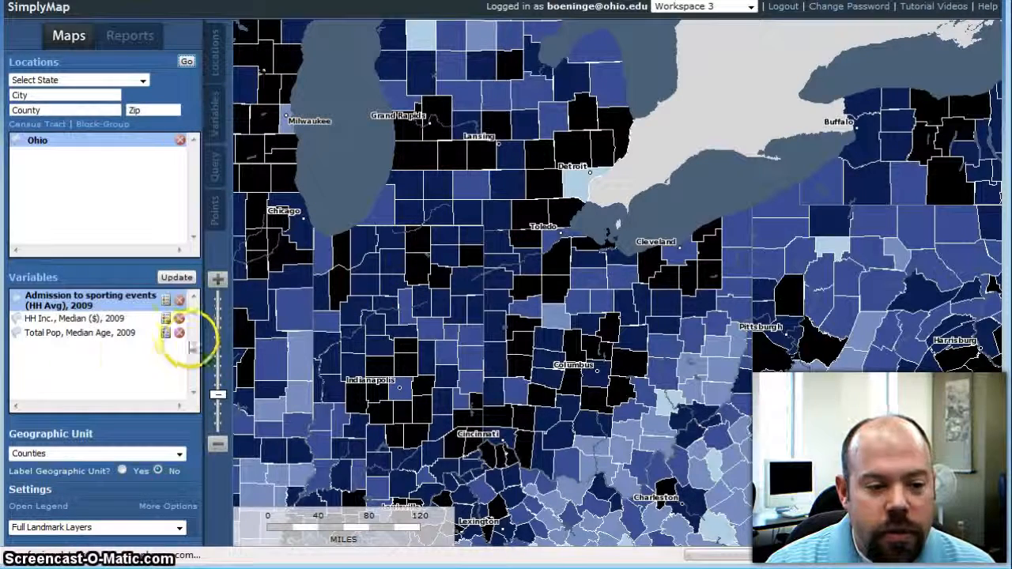
Open the map legend, move it over the area west of Ohio, and turn on labels for the counties
click(36, 506)
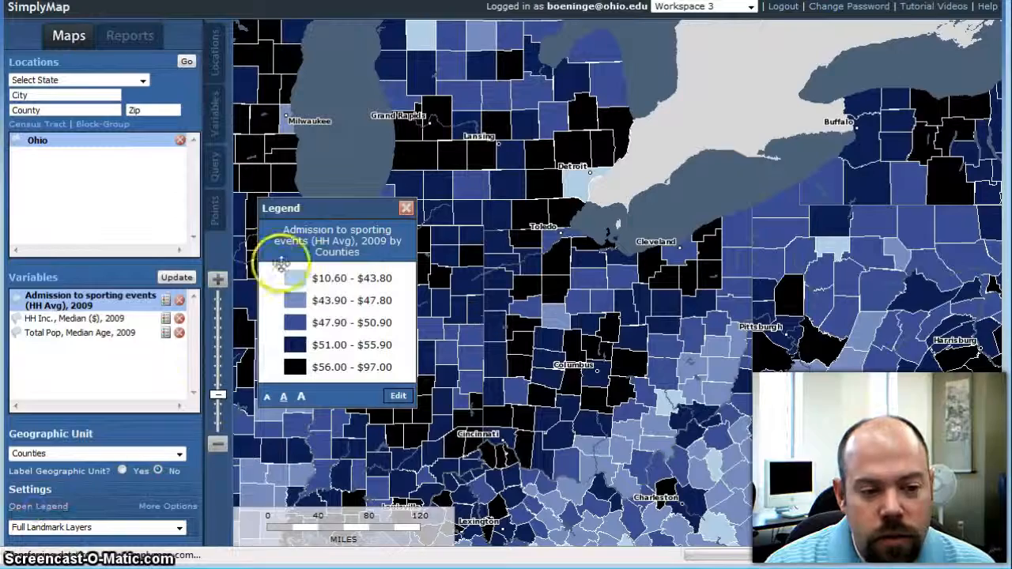
drag(330, 208, 337, 143)
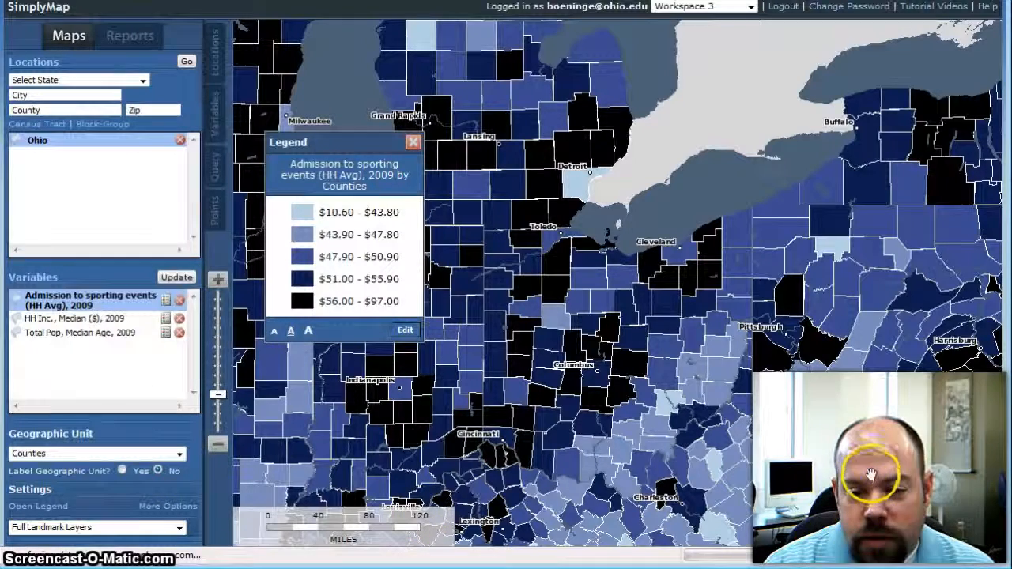
scroll(873, 464, up, 1)
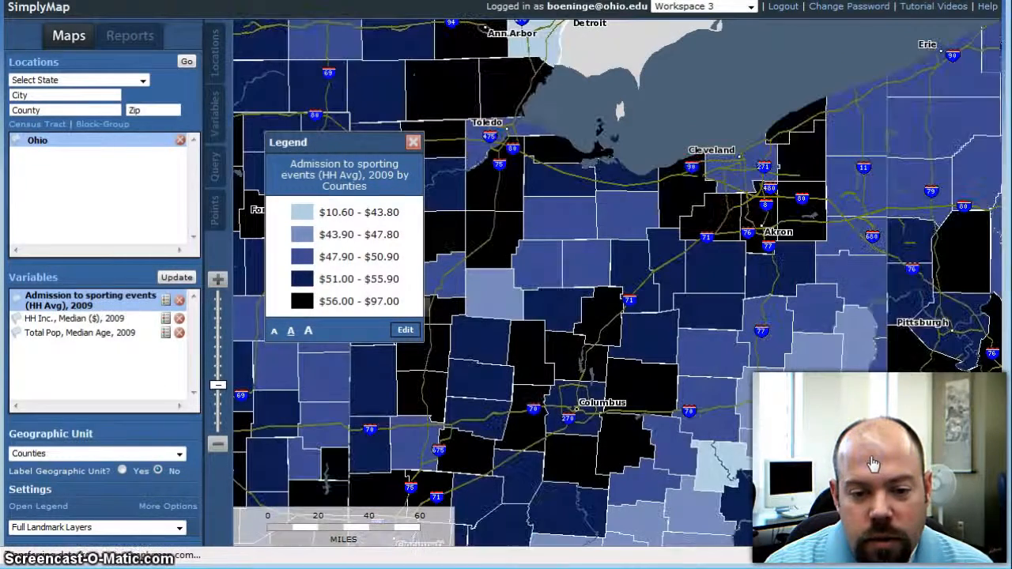
click(102, 527)
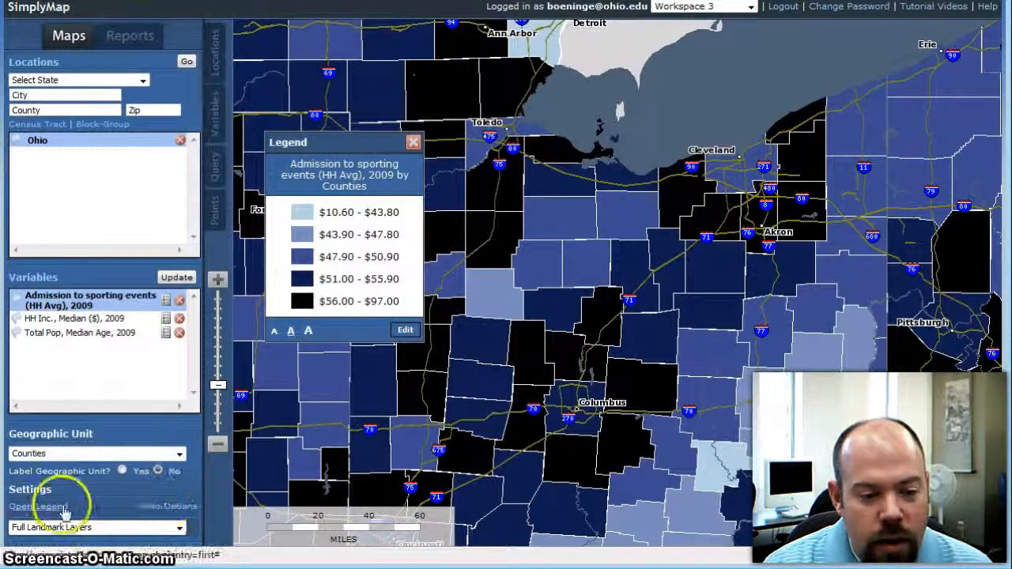
click(122, 471)
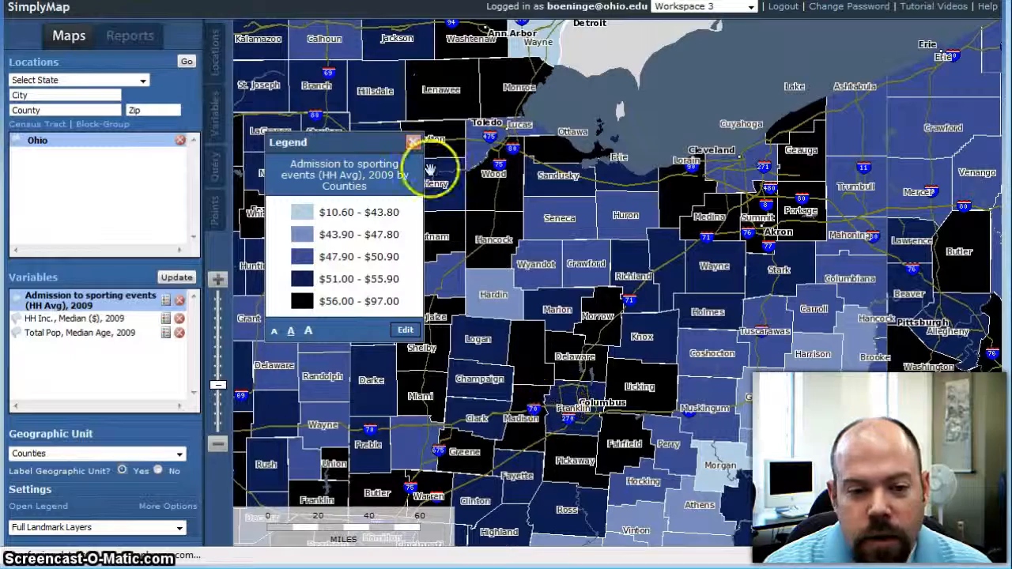
Move the legend farther southwest over Indiana and change its color scheme to shades of red in the legend editor
drag(375, 145, 357, 182)
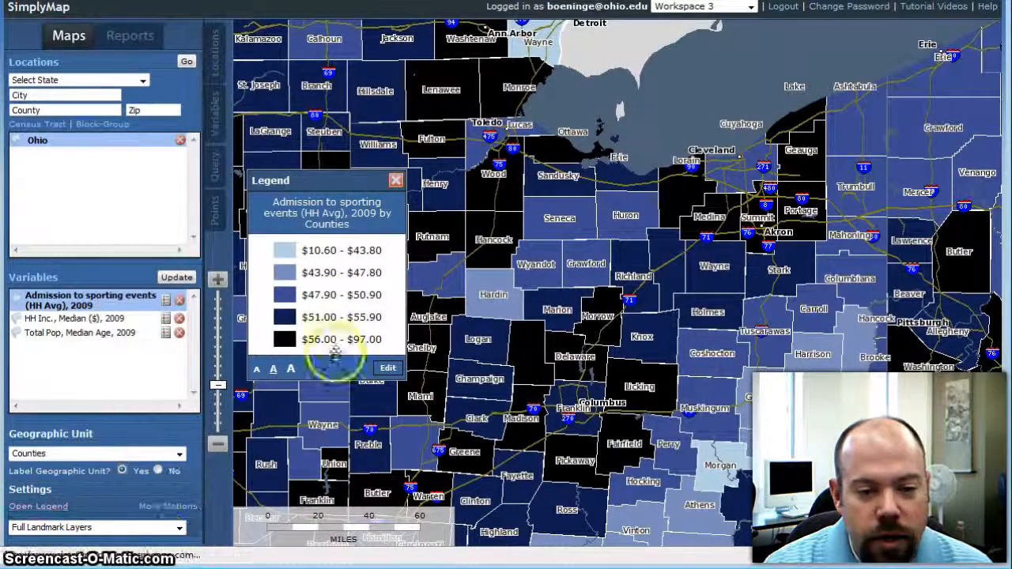
click(389, 368)
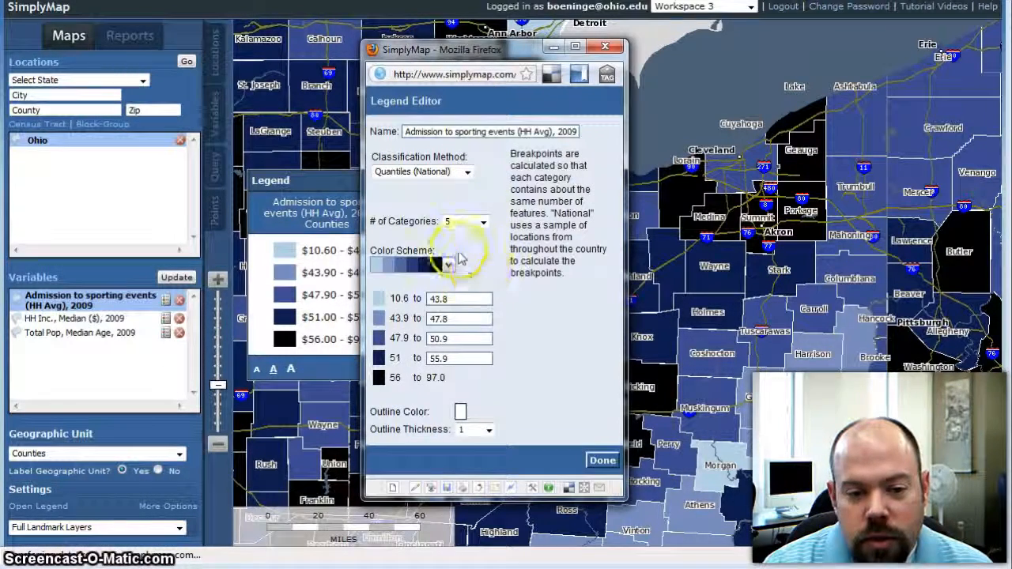
click(442, 265)
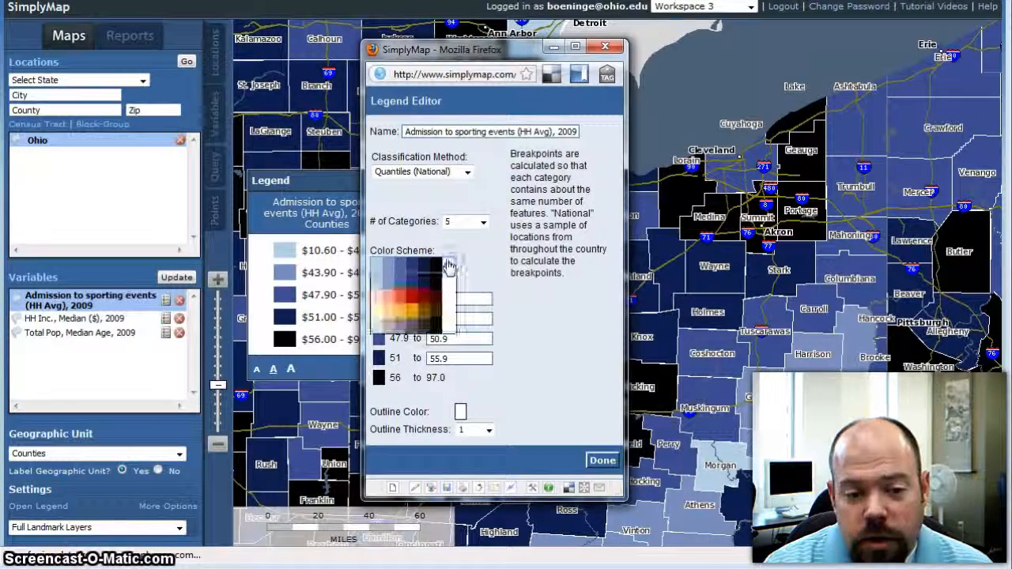
click(413, 310)
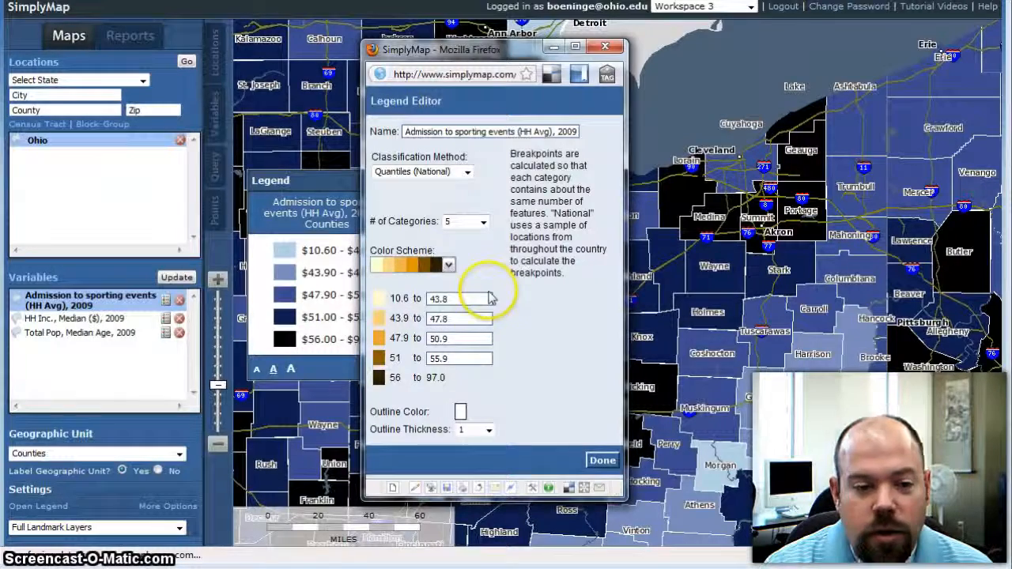
click(447, 265)
click(404, 301)
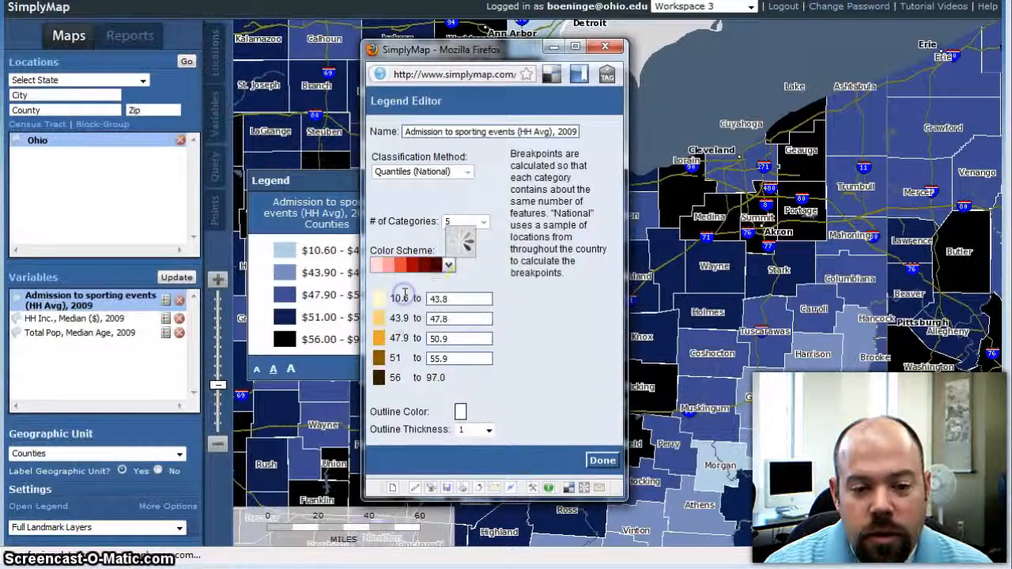
click(601, 461)
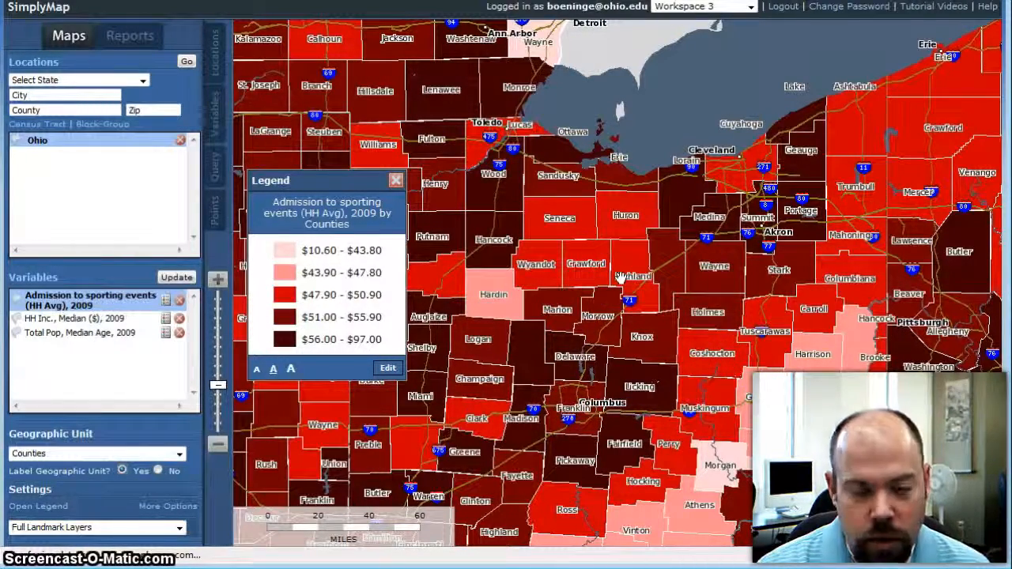
click(580, 271)
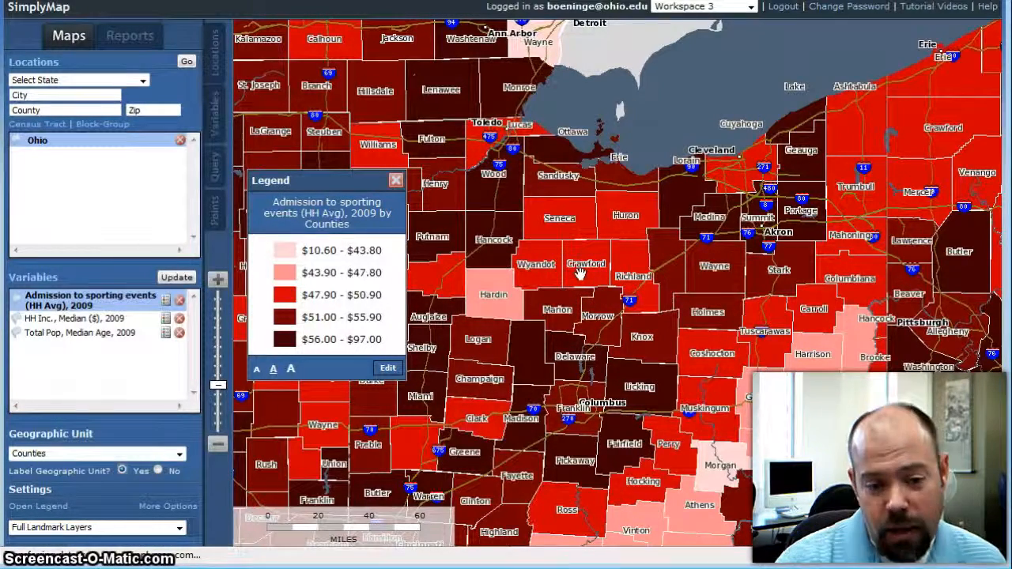
click(228, 516)
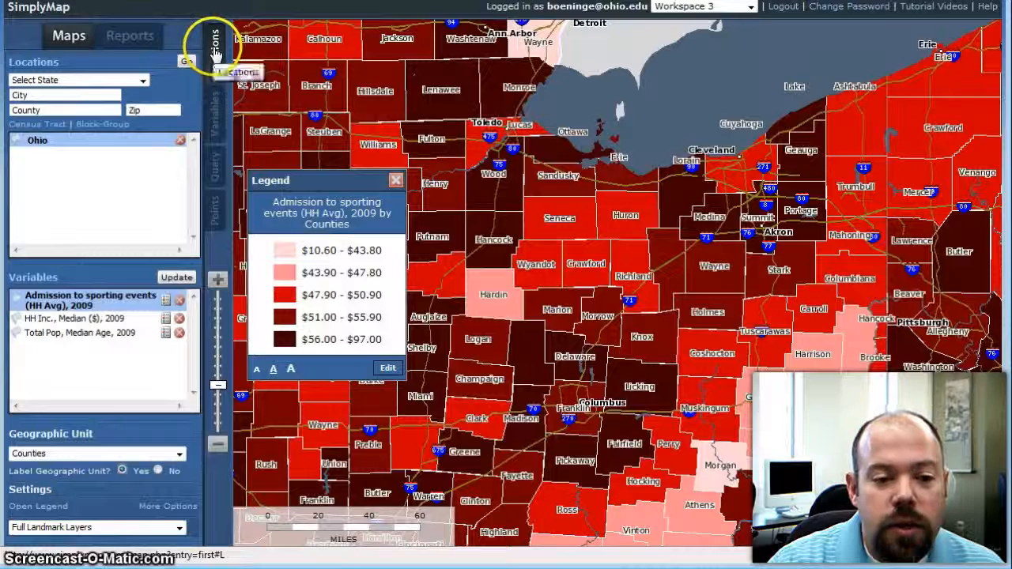
Close the map legend and open the Rank tool for locations
click(215, 51)
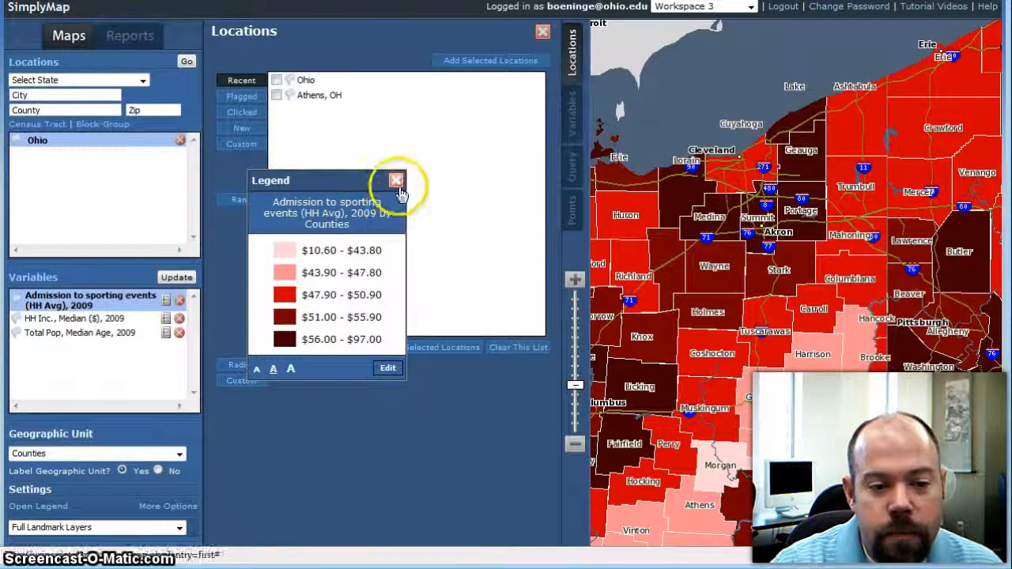
click(397, 183)
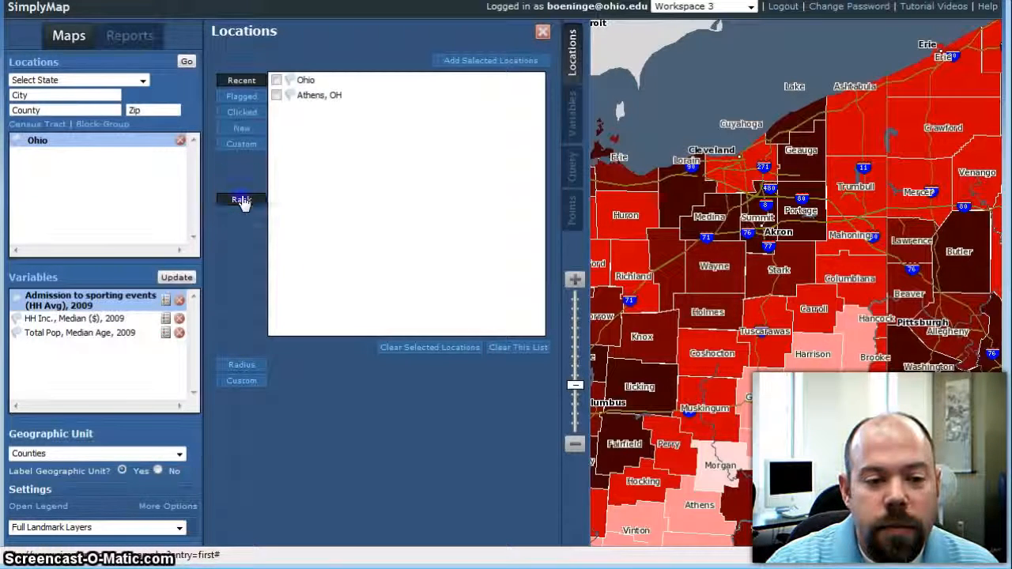
click(242, 200)
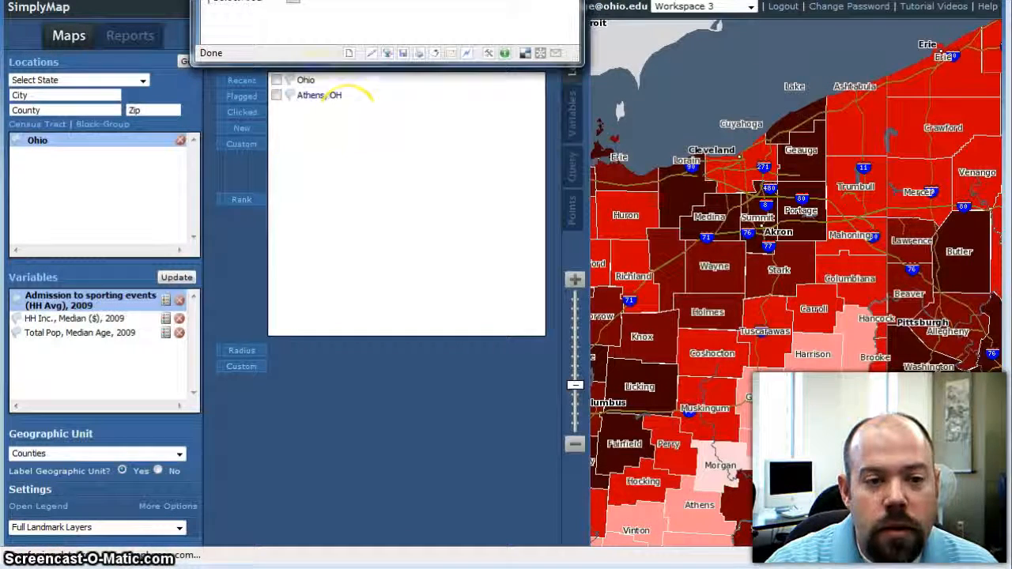
Set the areas to rank to ZIP Codes in a State, with Ohio as the state
click(301, 132)
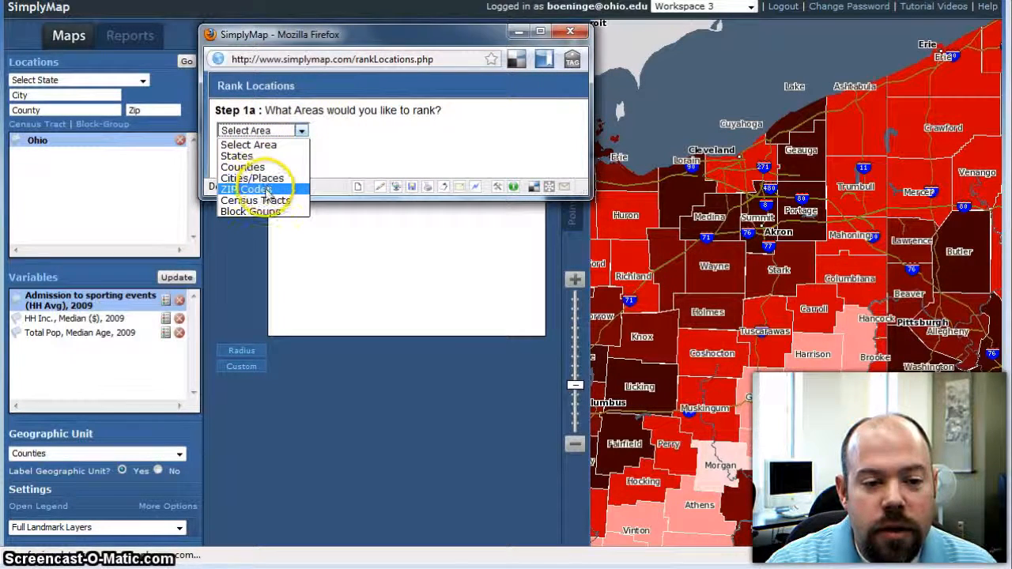
click(267, 190)
click(428, 131)
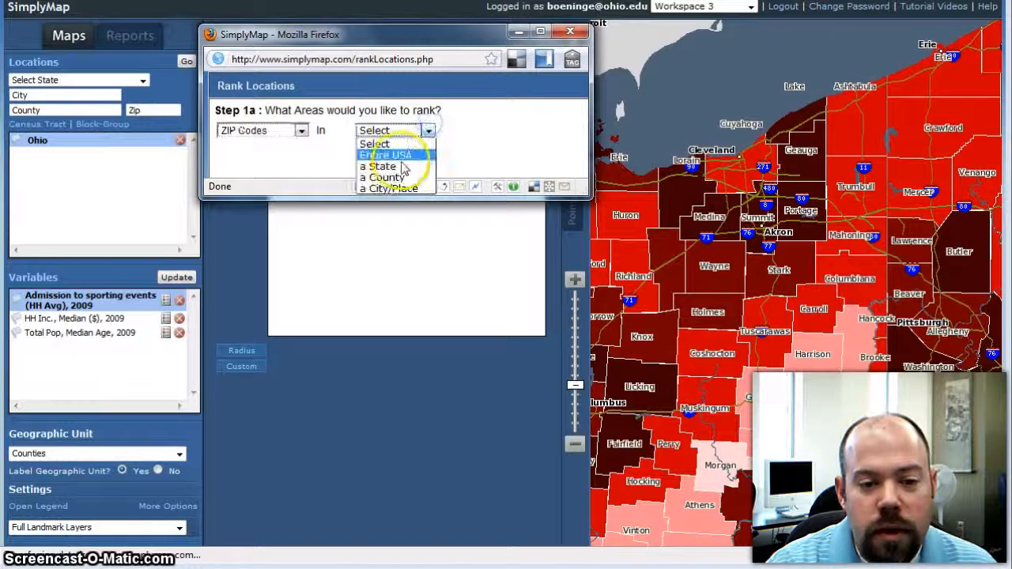
click(403, 169)
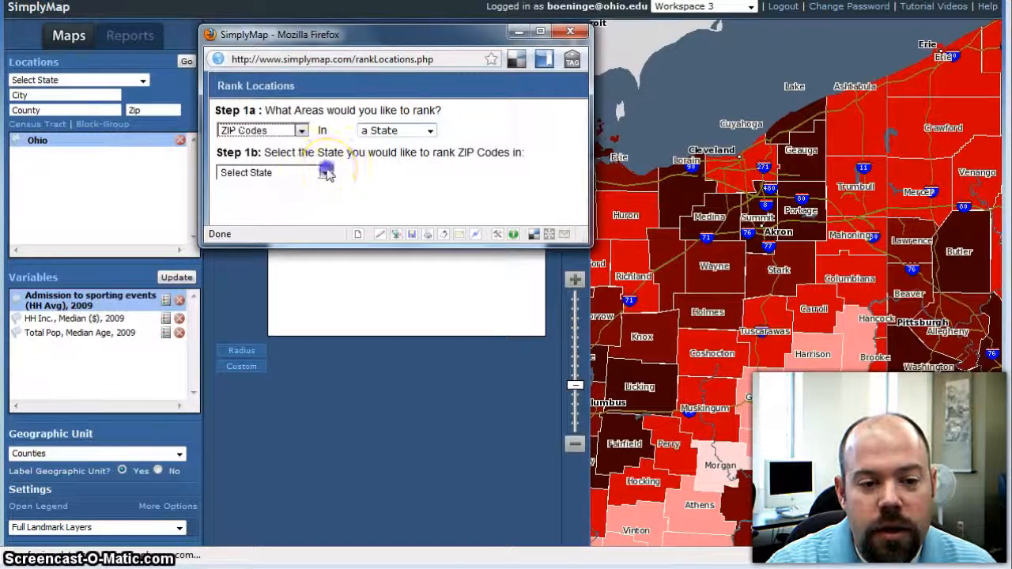
click(326, 173)
scroll(245, 339, down, 7)
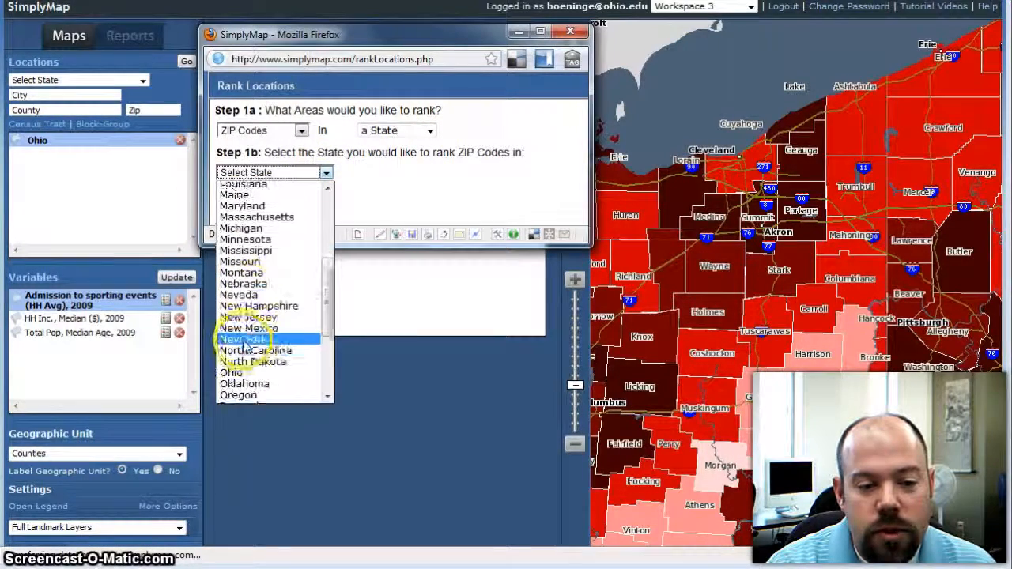
click(233, 337)
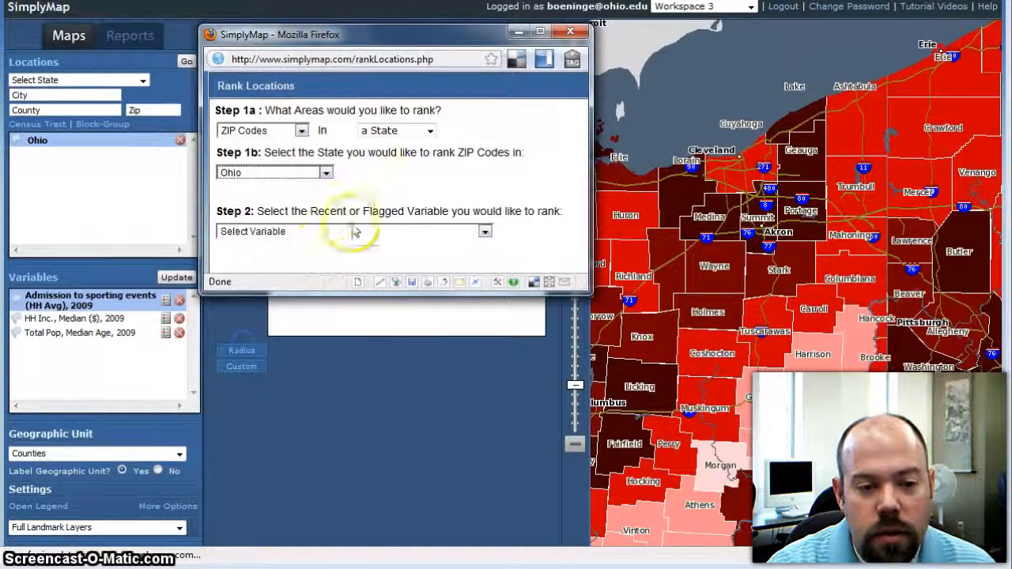
Choose Admission to sporting events (HH Avg), 2009 as the variable to rank
click(483, 231)
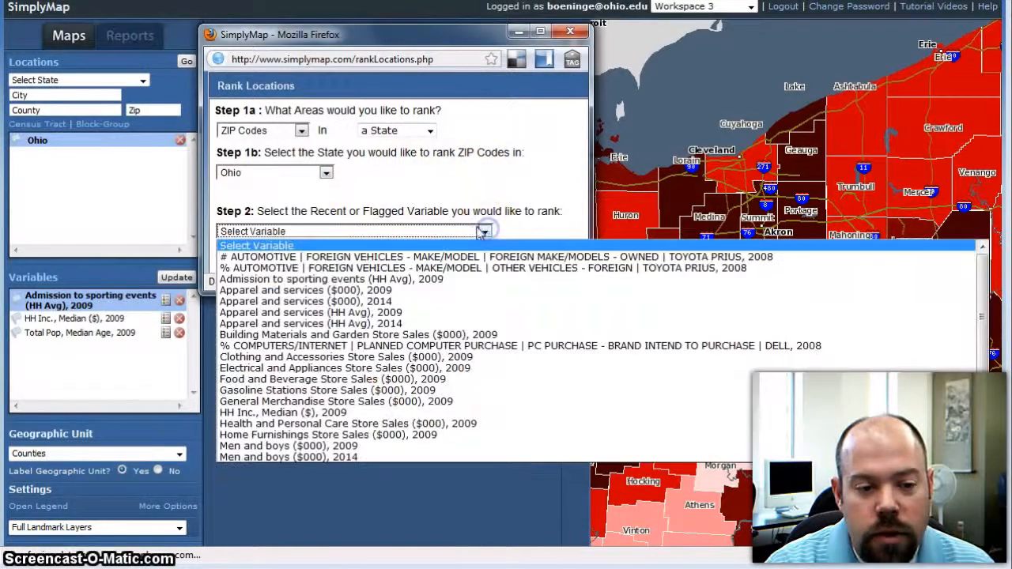
scroll(360, 315, down, 3)
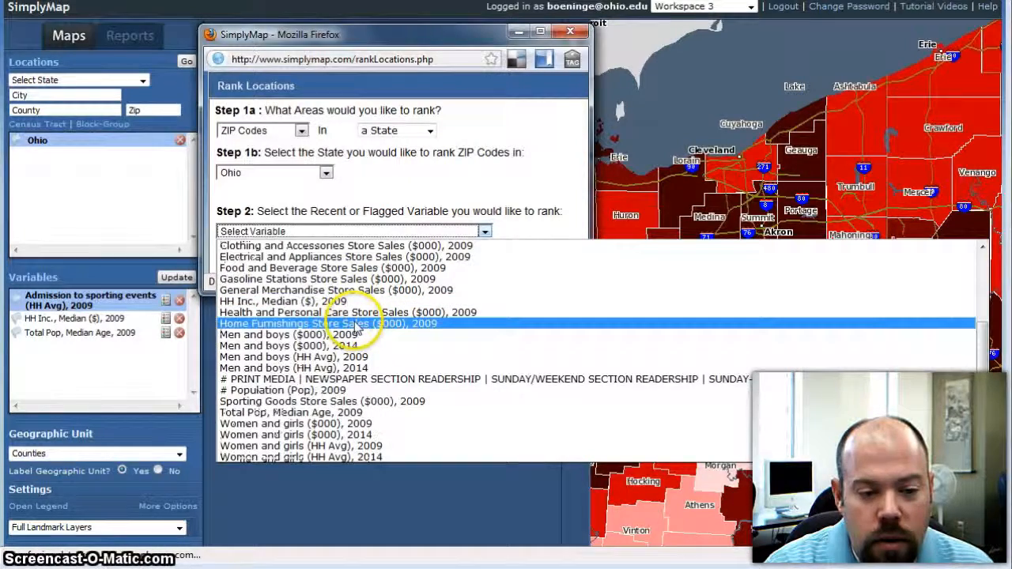
scroll(357, 332, up, 3)
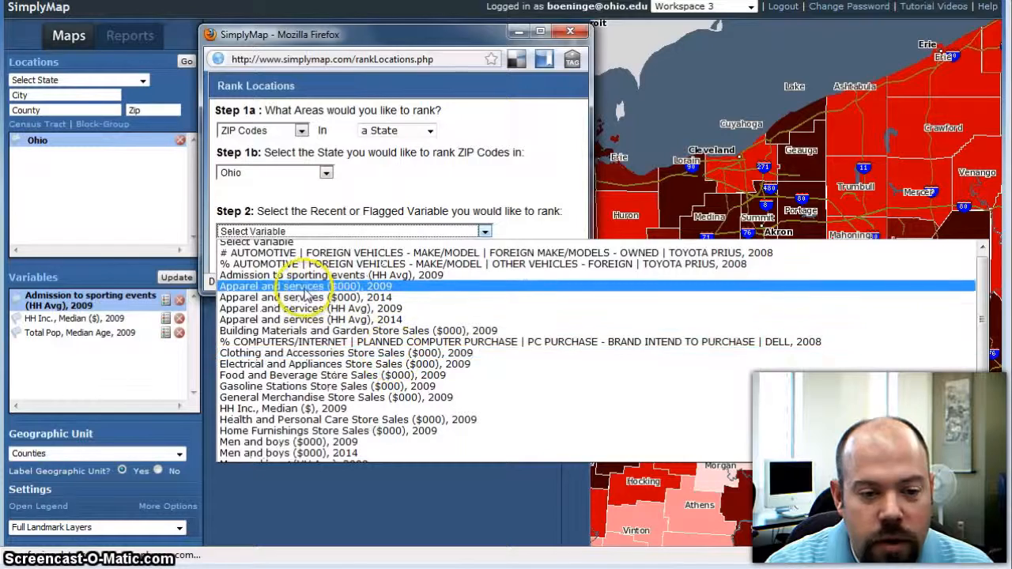
click(391, 277)
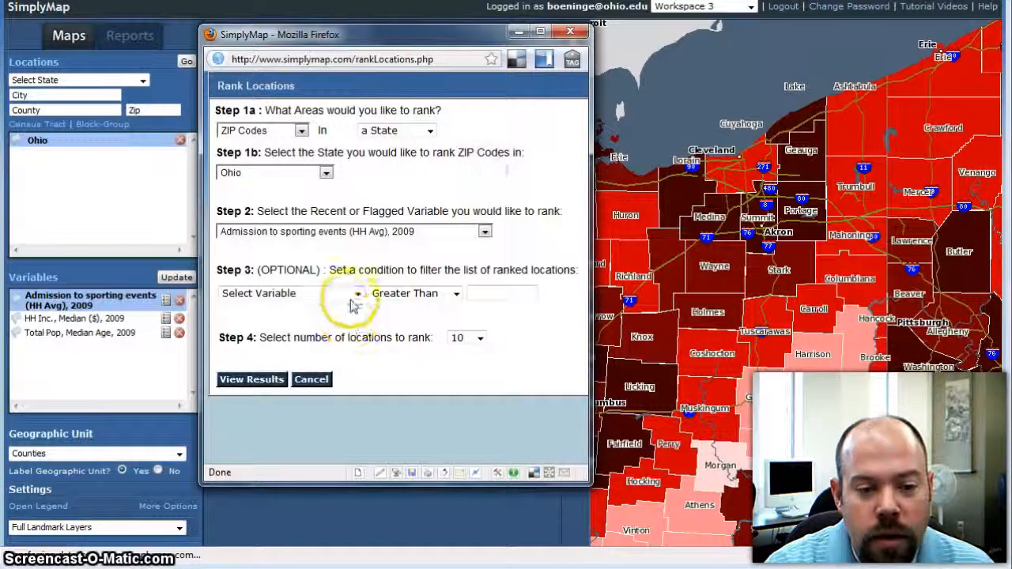
Filter the ranked locations to those with # Population (Pop), 2009 Greater Than 1000
click(358, 294)
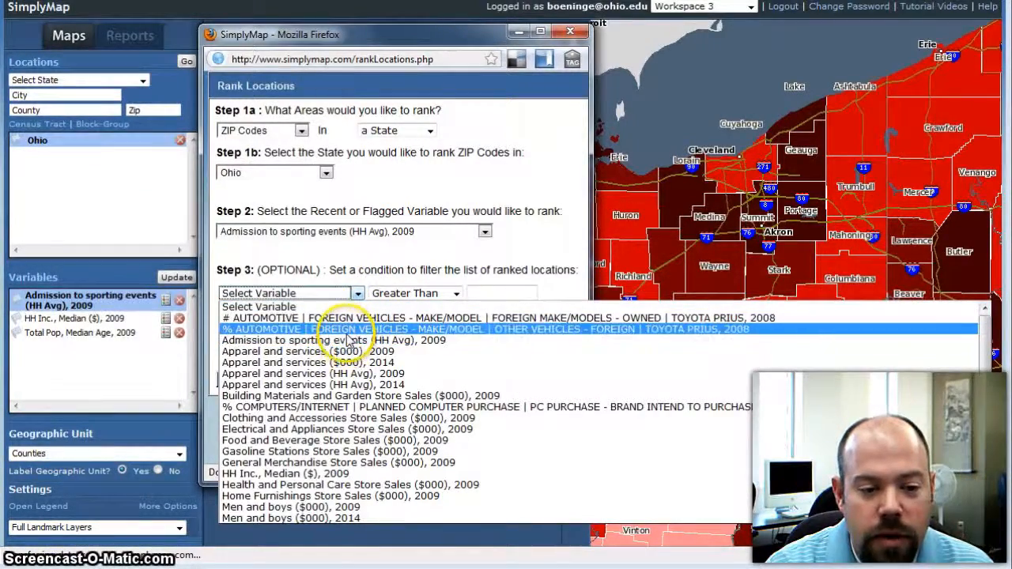
scroll(332, 351, down, 1)
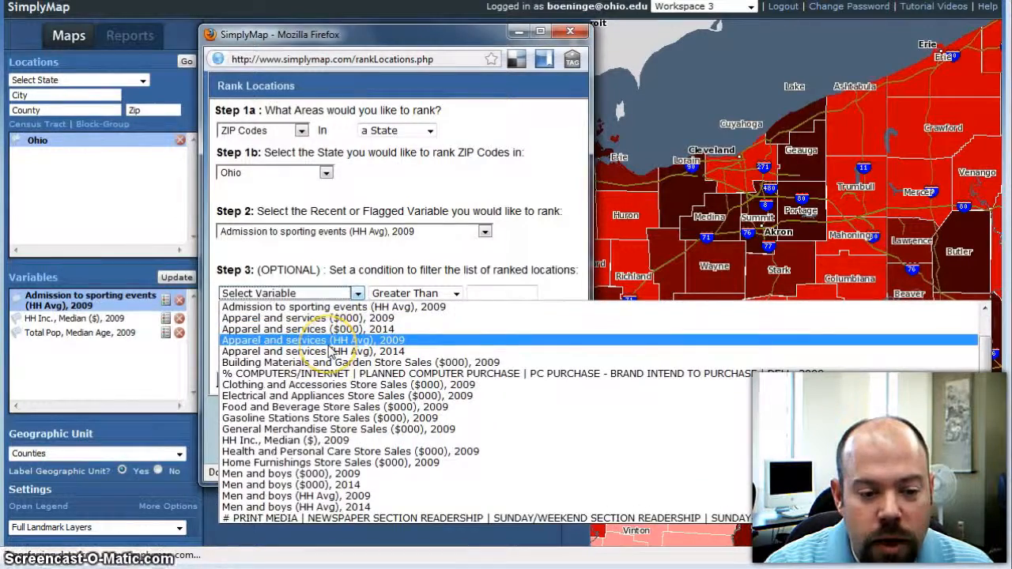
scroll(332, 351, down, 2)
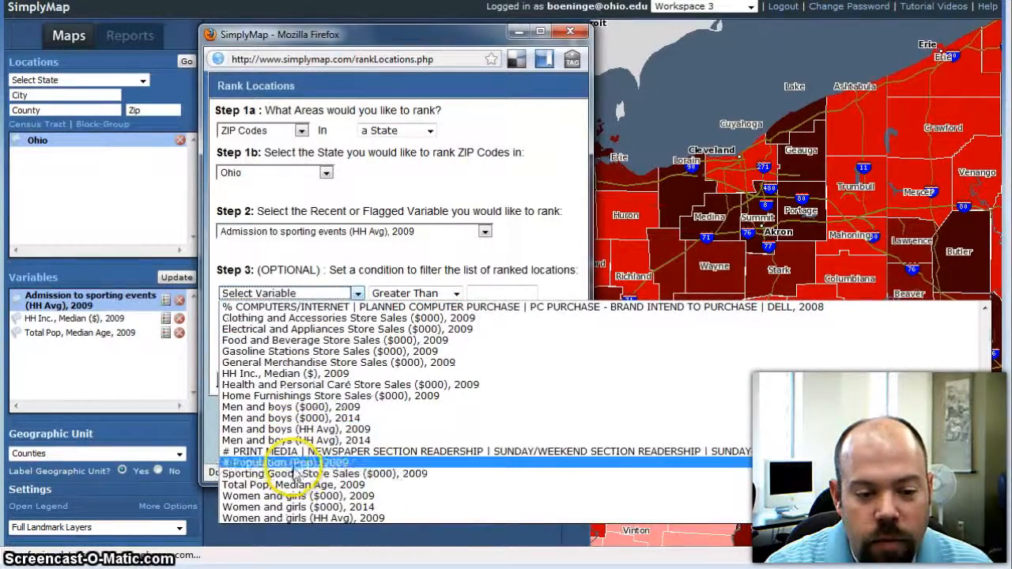
click(294, 463)
click(481, 291)
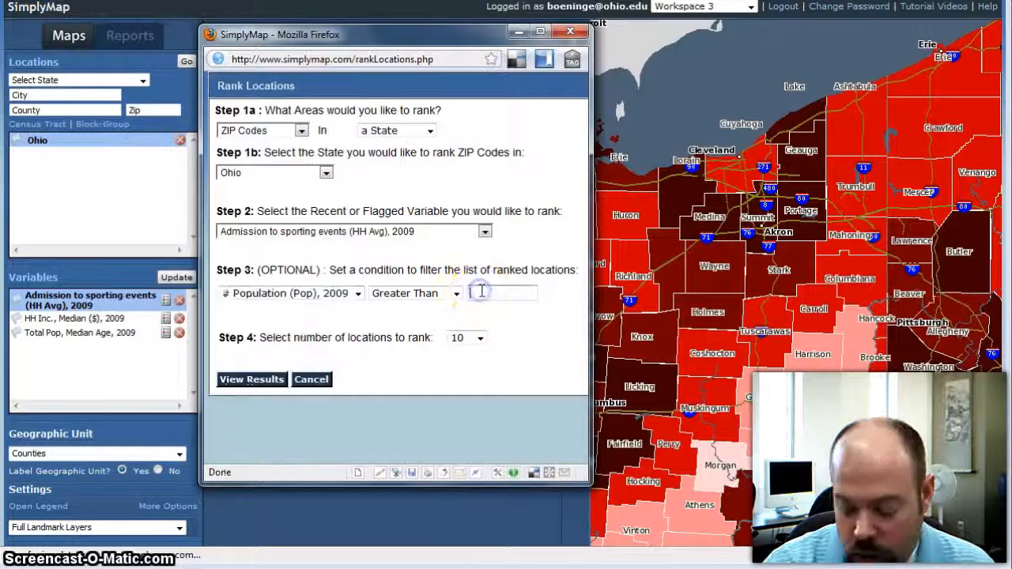
text(1000)
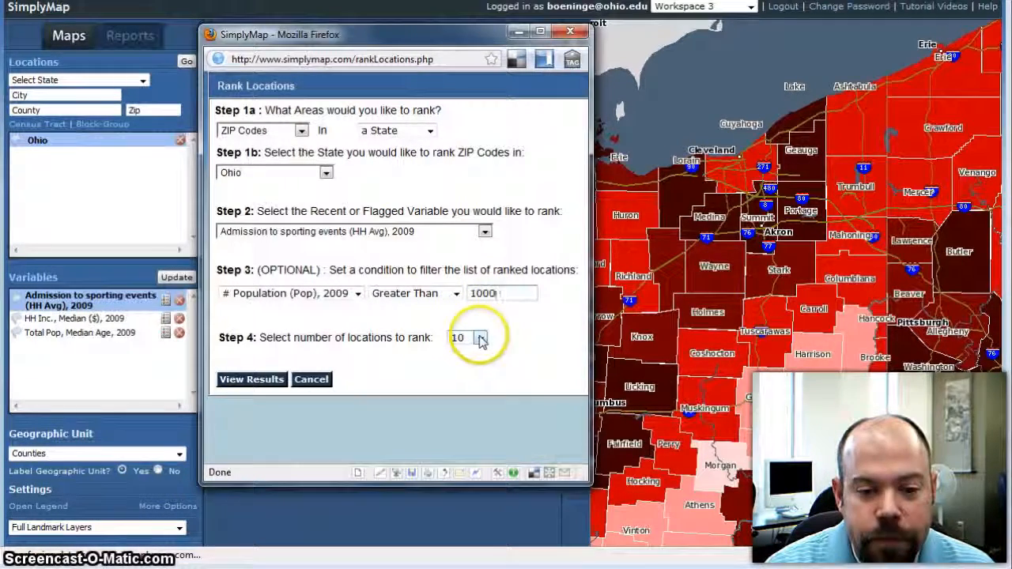
double_click(490, 293)
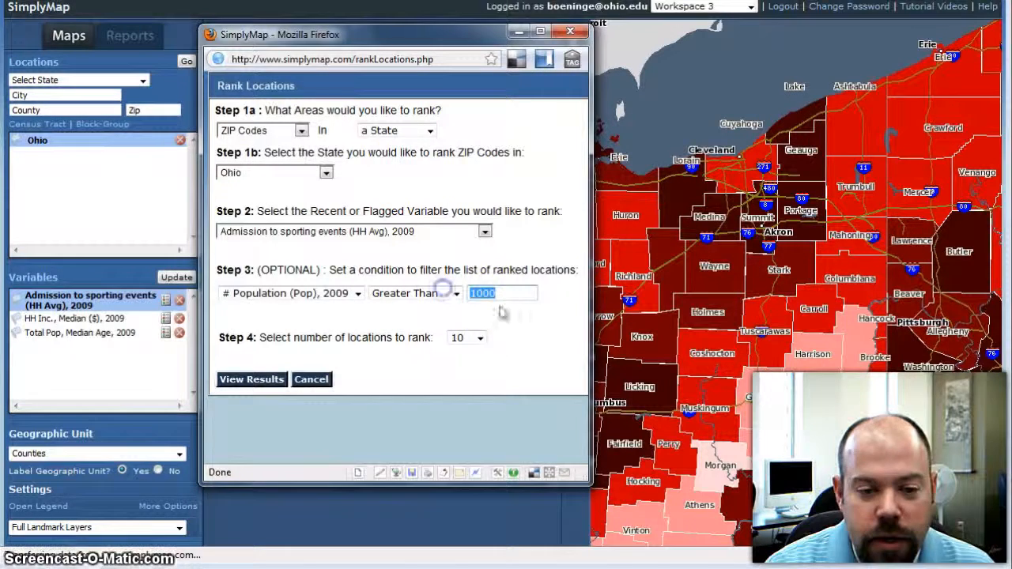
Set the number of locations to rank to 25 and view the results
click(485, 342)
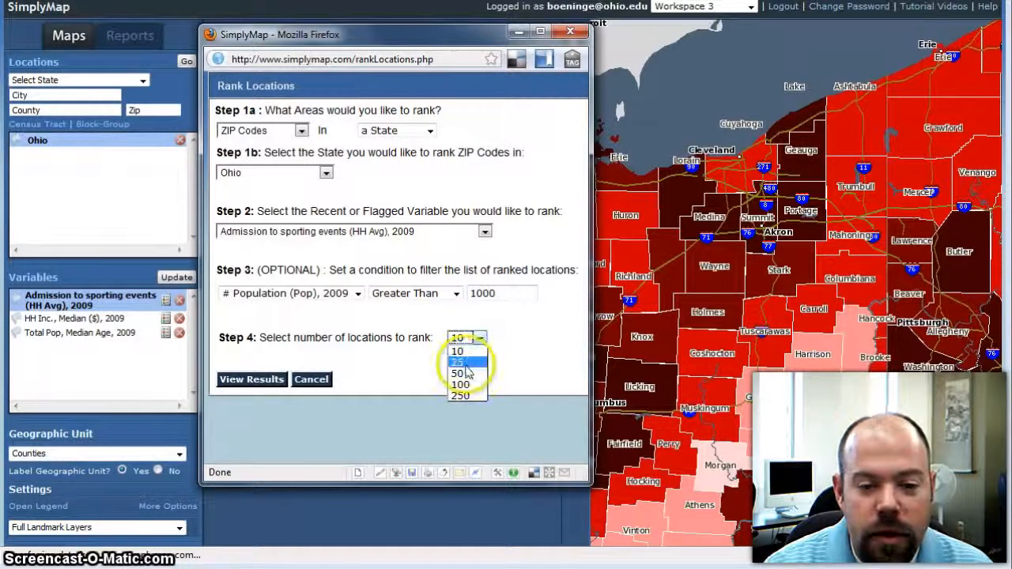
click(459, 362)
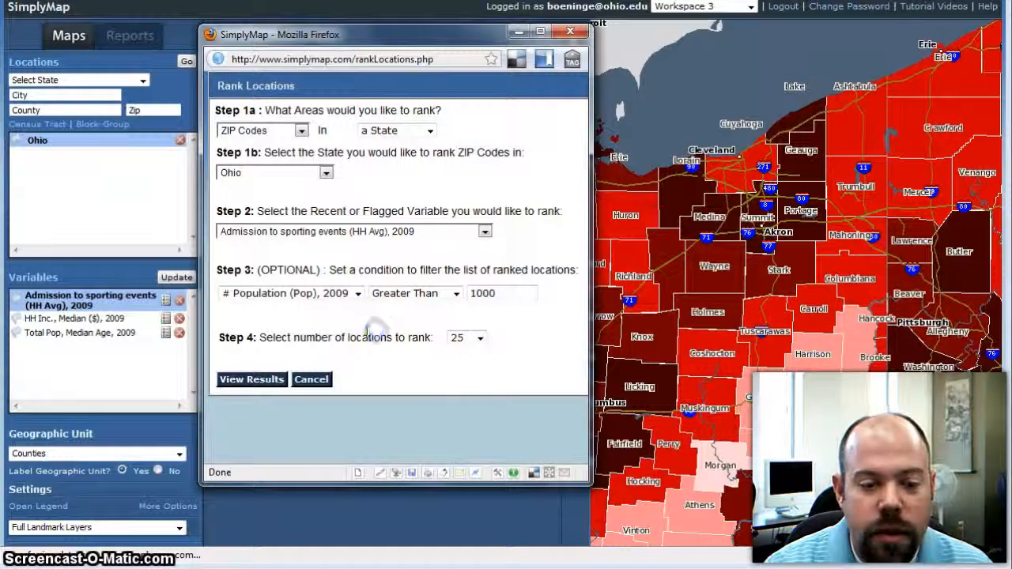
click(251, 379)
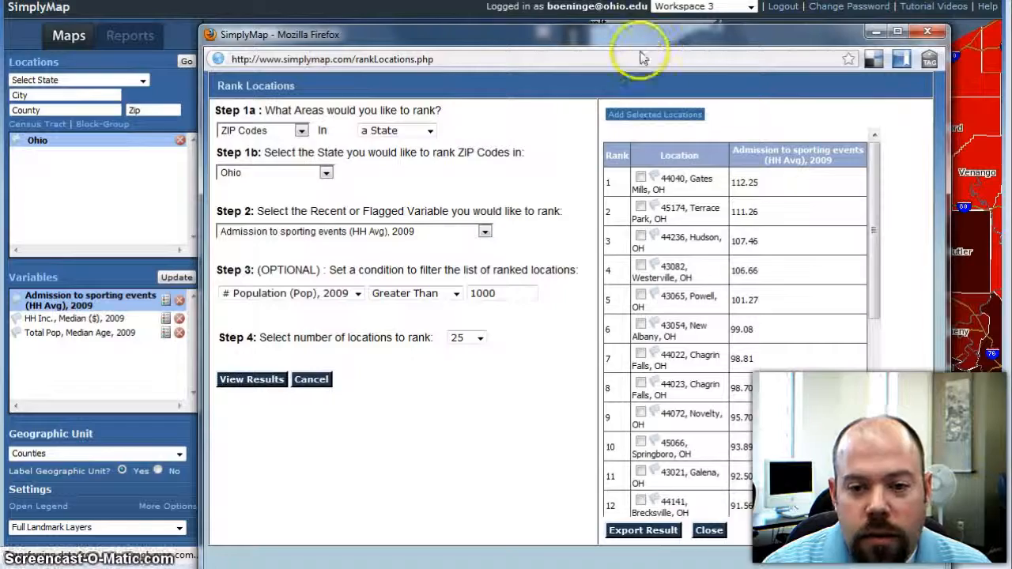
Select the ten top-ranked ZIP codes, from 44040 Gates Mills through 45066 Springboro, and add them to the workspace's locations
drag(651, 38, 559, 8)
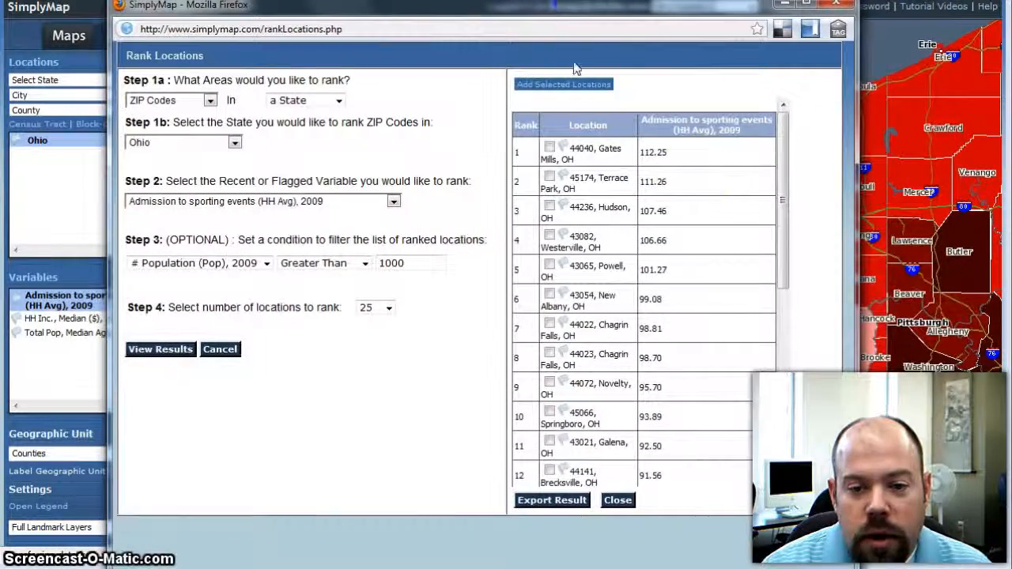
click(712, 185)
scroll(712, 198, down, 3)
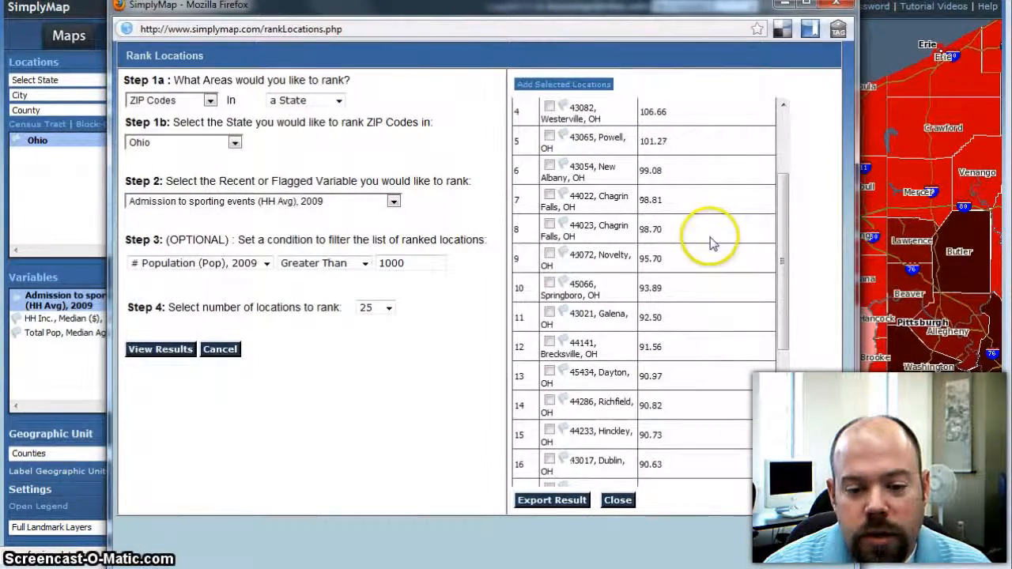
scroll(711, 219, up, 3)
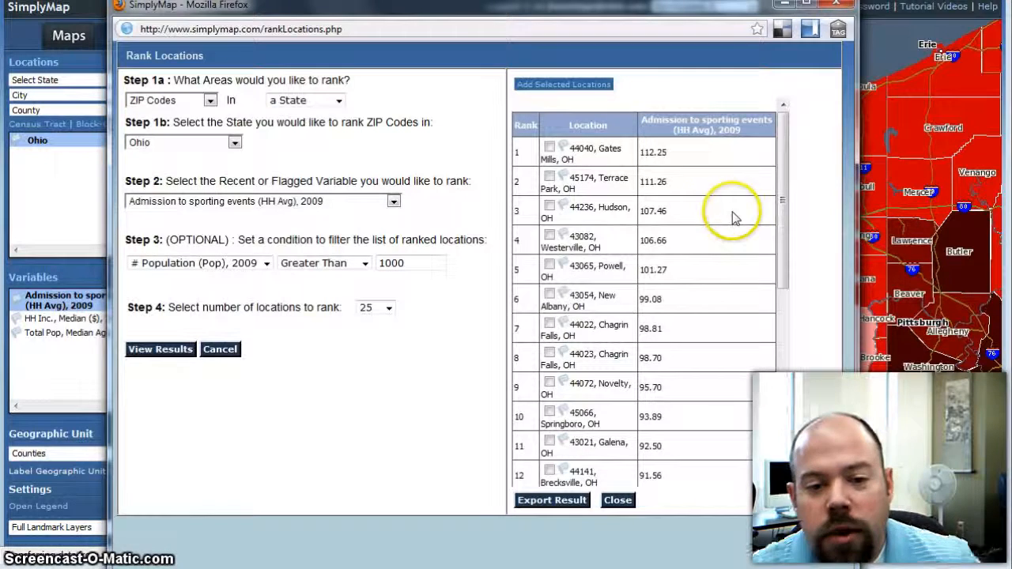
click(549, 177)
click(549, 207)
click(549, 235)
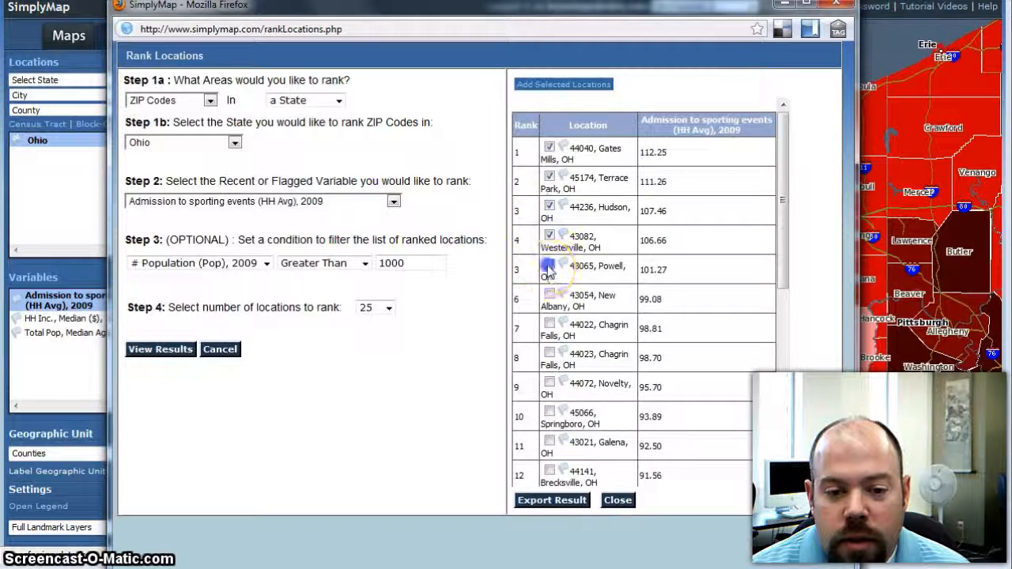
click(548, 267)
click(549, 294)
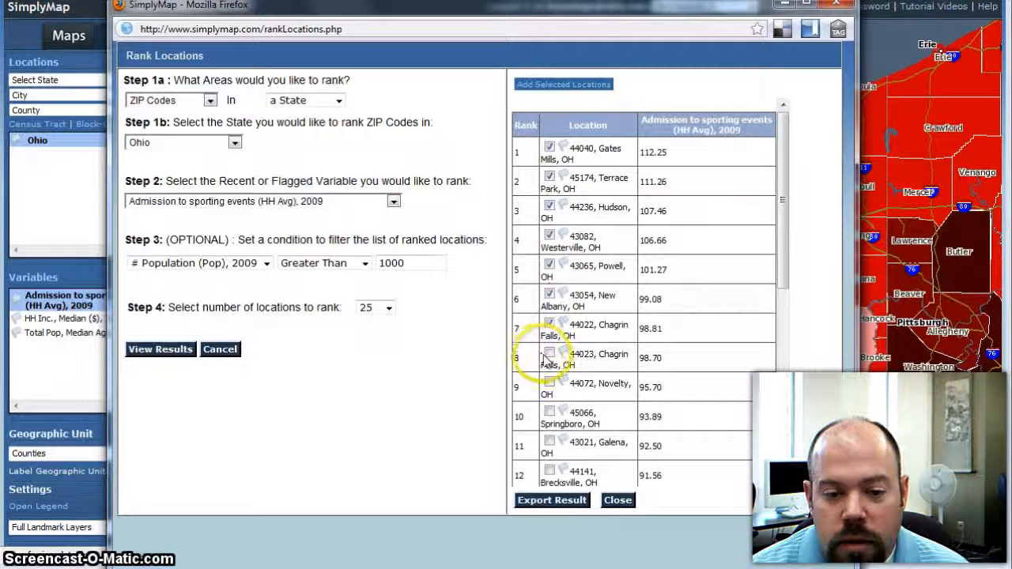
click(550, 353)
click(549, 387)
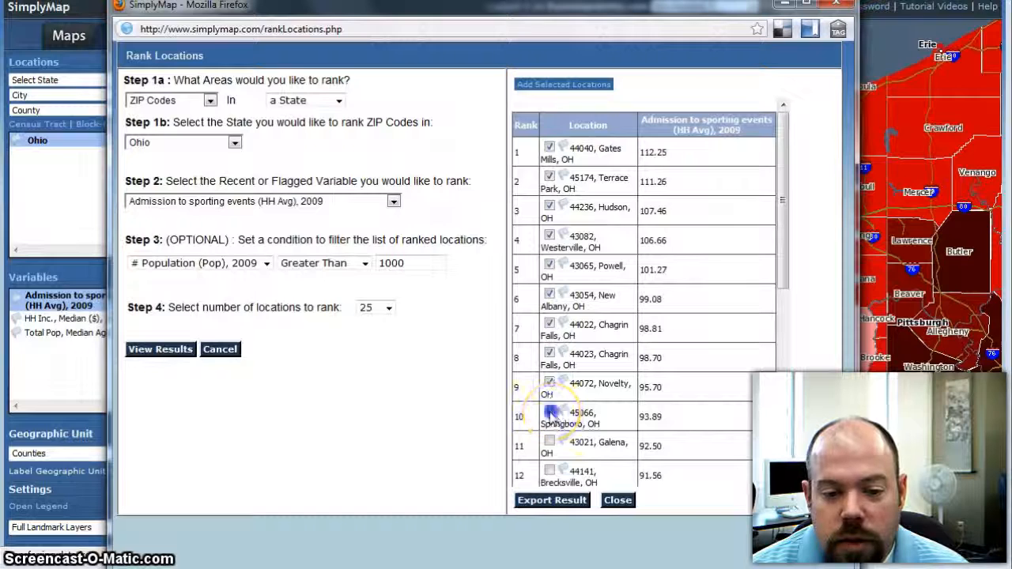
click(549, 413)
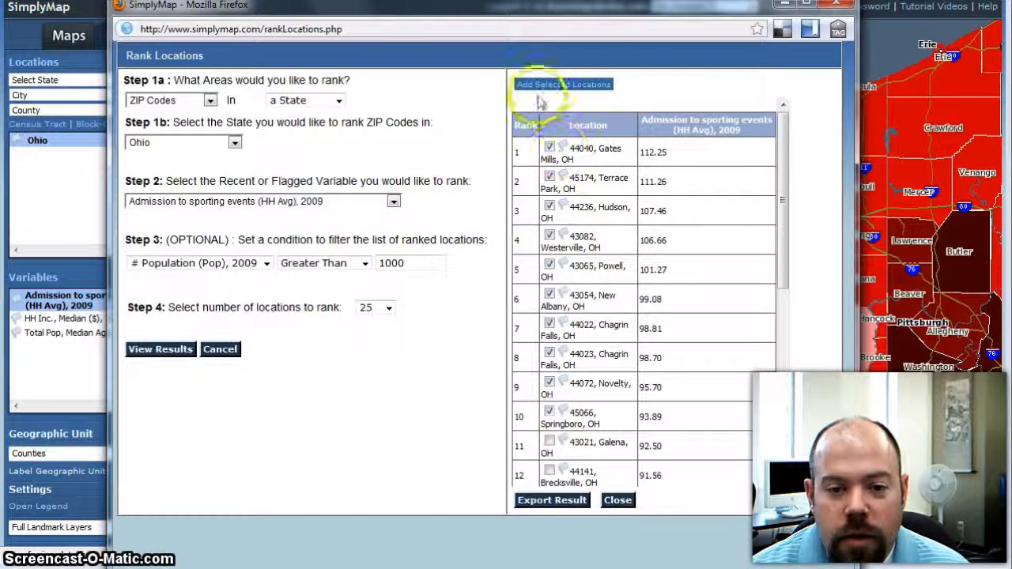
click(563, 87)
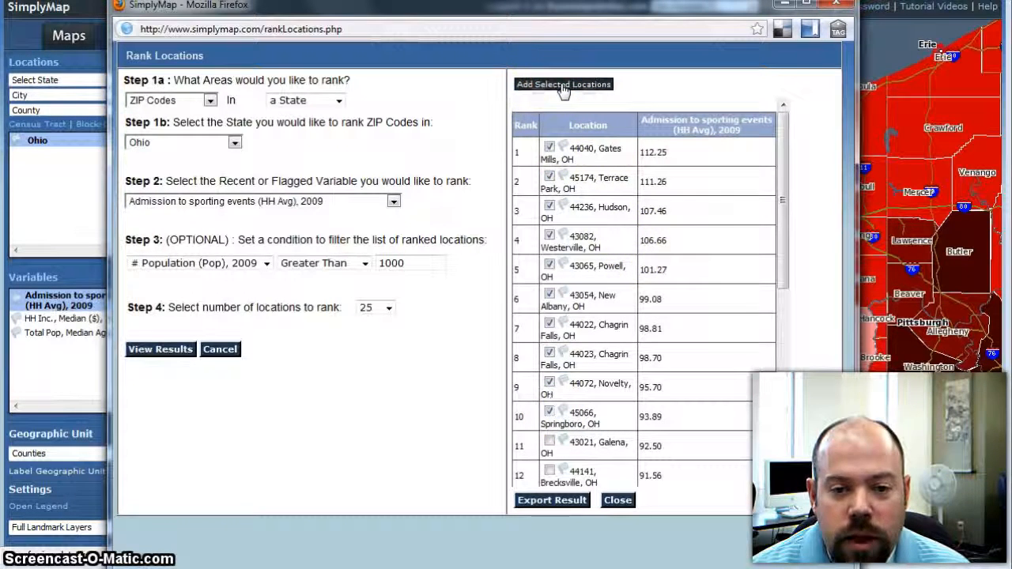
click(480, 325)
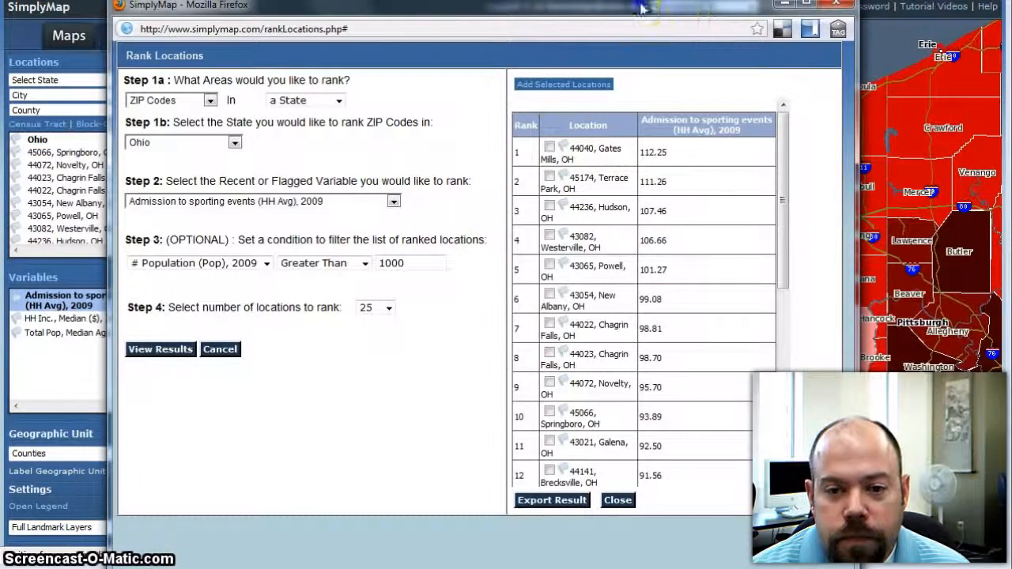
Close the Rank Locations window and the Locations pane to return to the full map
drag(641, 8, 648, 28)
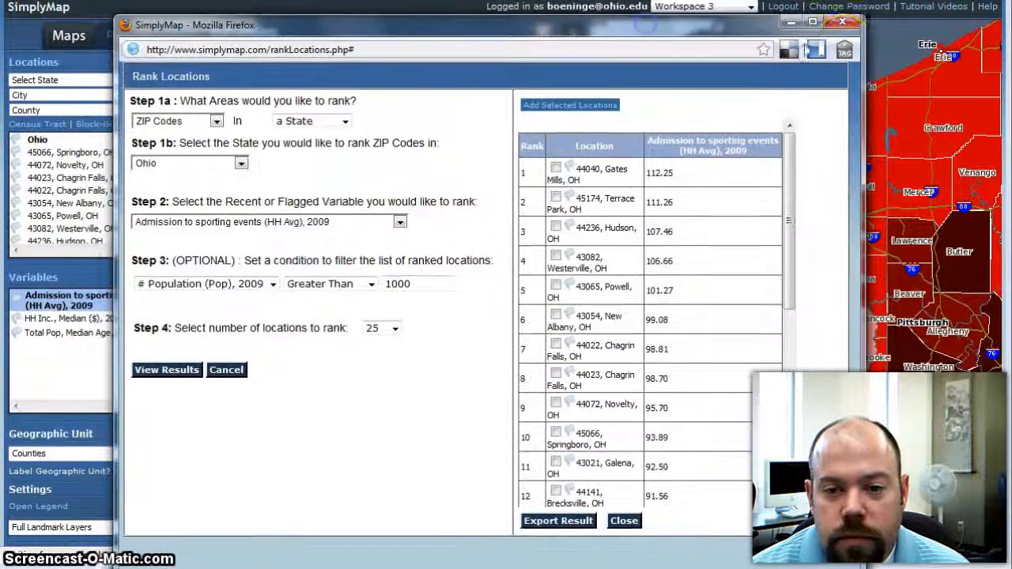
click(844, 23)
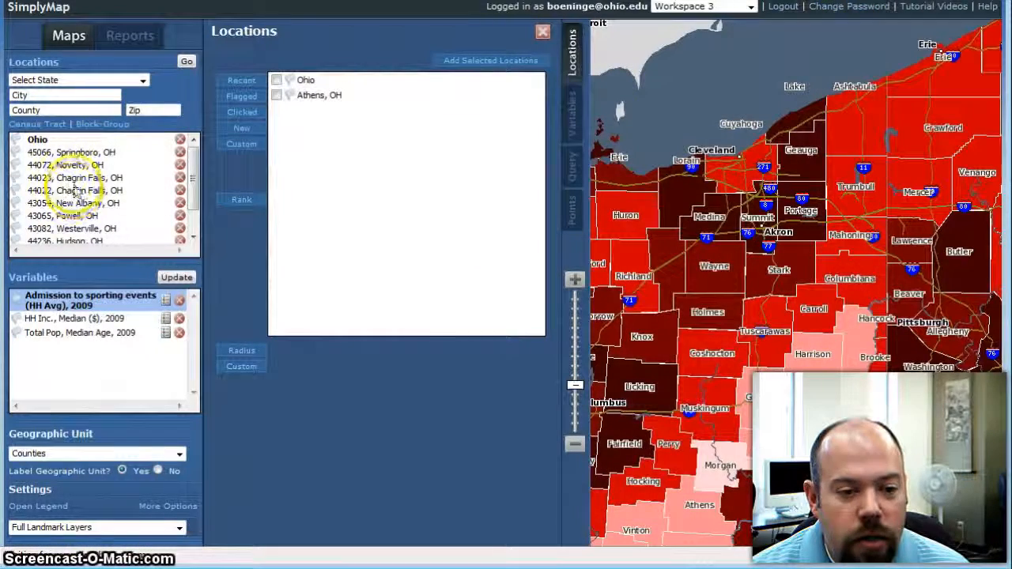
click(65, 152)
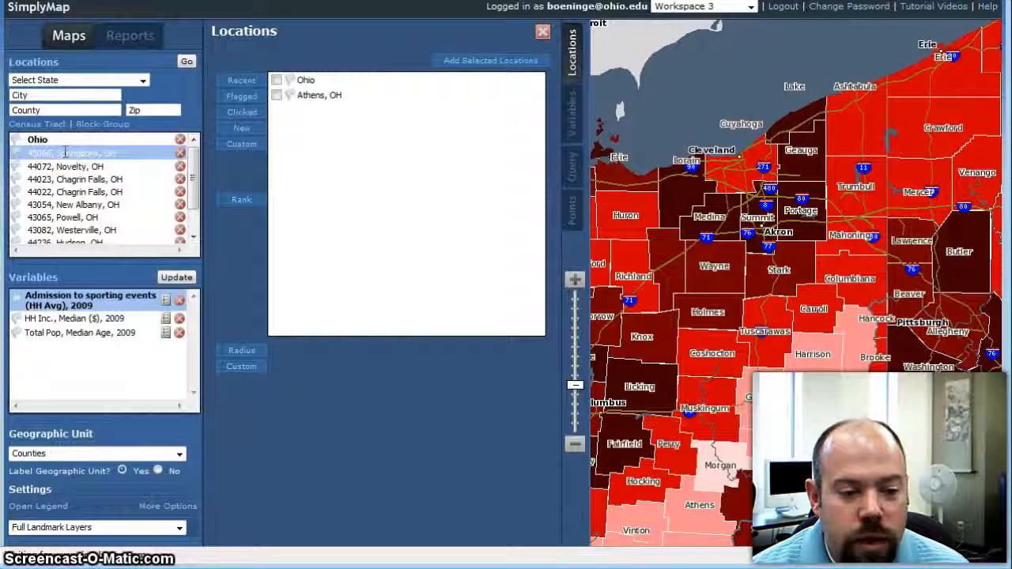
click(470, 26)
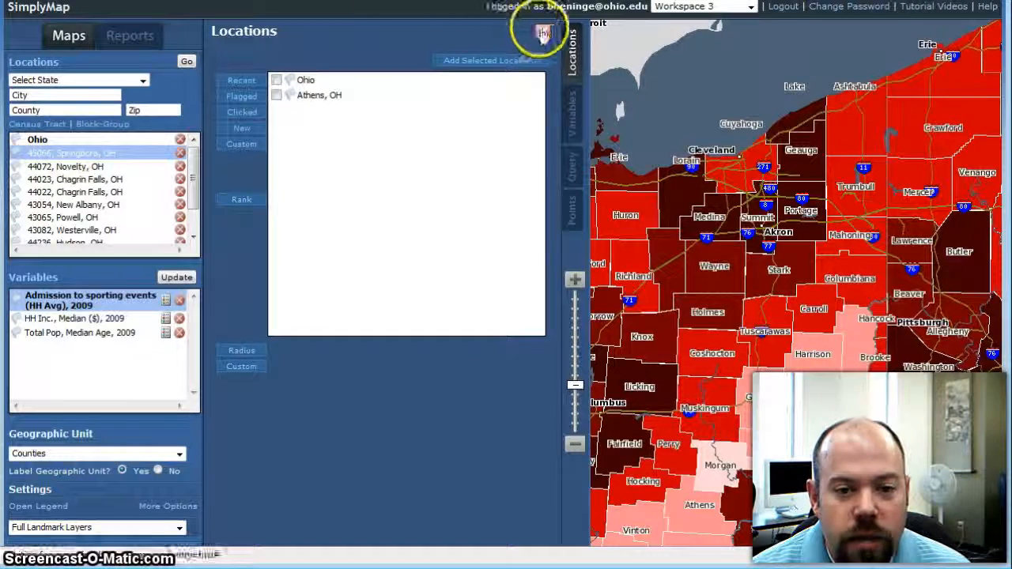
click(542, 32)
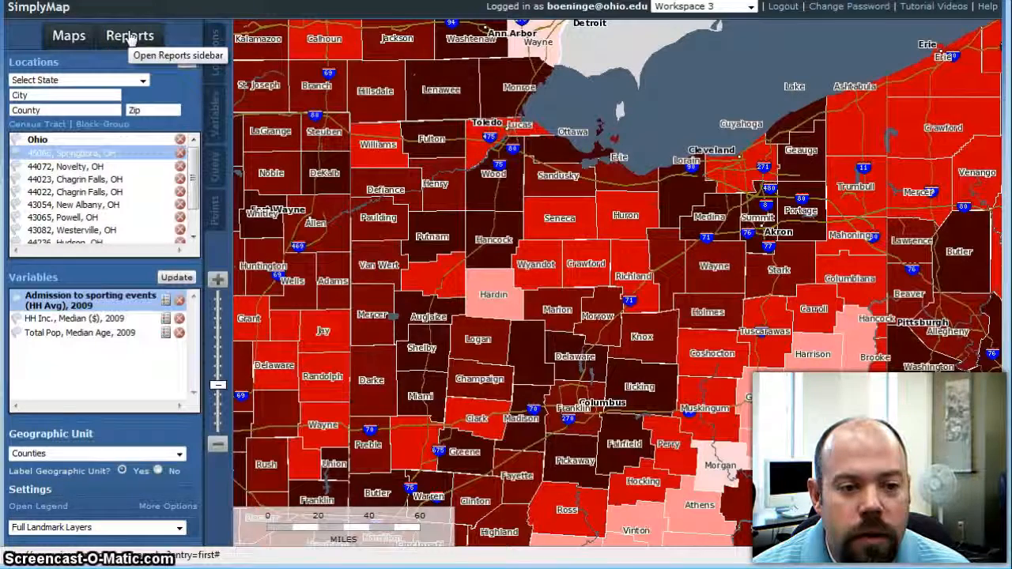
Switch to Reports and update the report to include all listed locations and all three variables
click(131, 37)
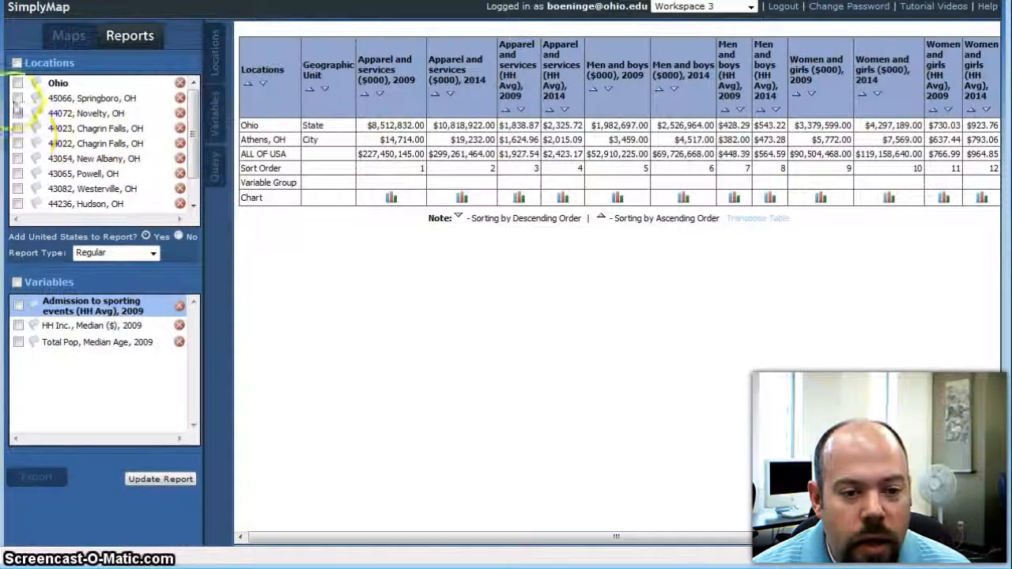
click(16, 63)
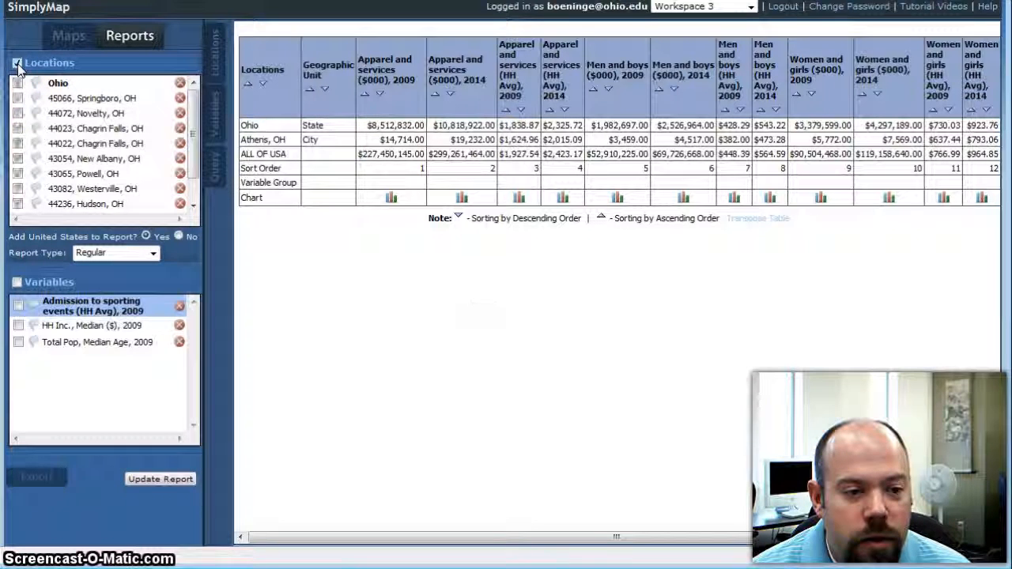
click(17, 283)
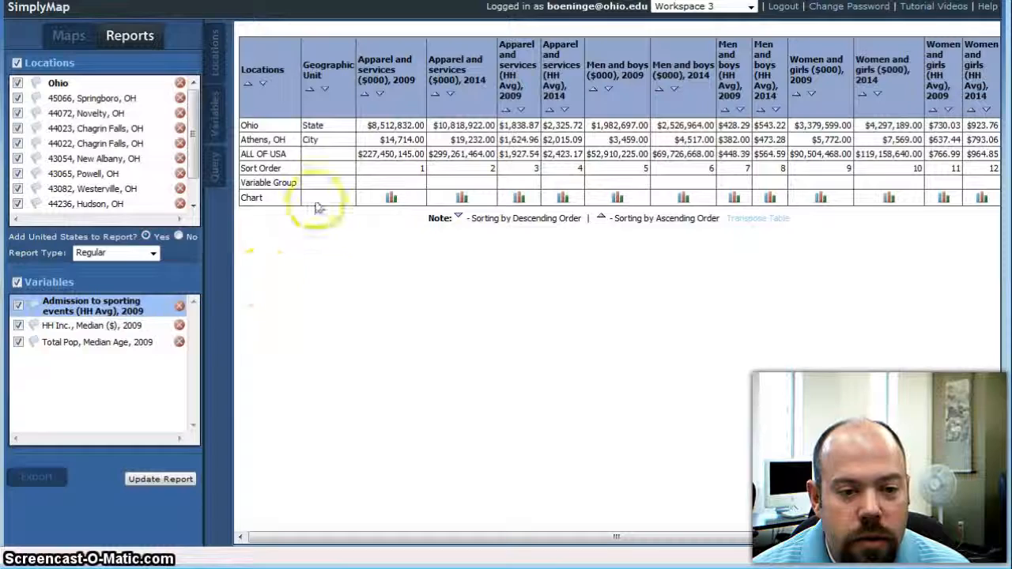
click(159, 480)
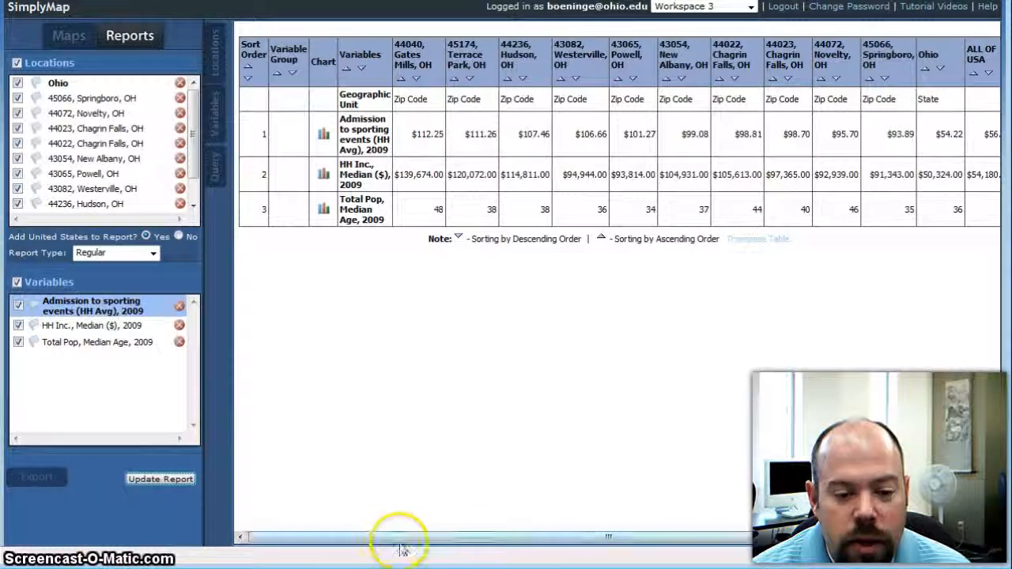
Compare sporting event admission spending, median household income and median age across the ZIP codes in the report
drag(403, 537, 354, 539)
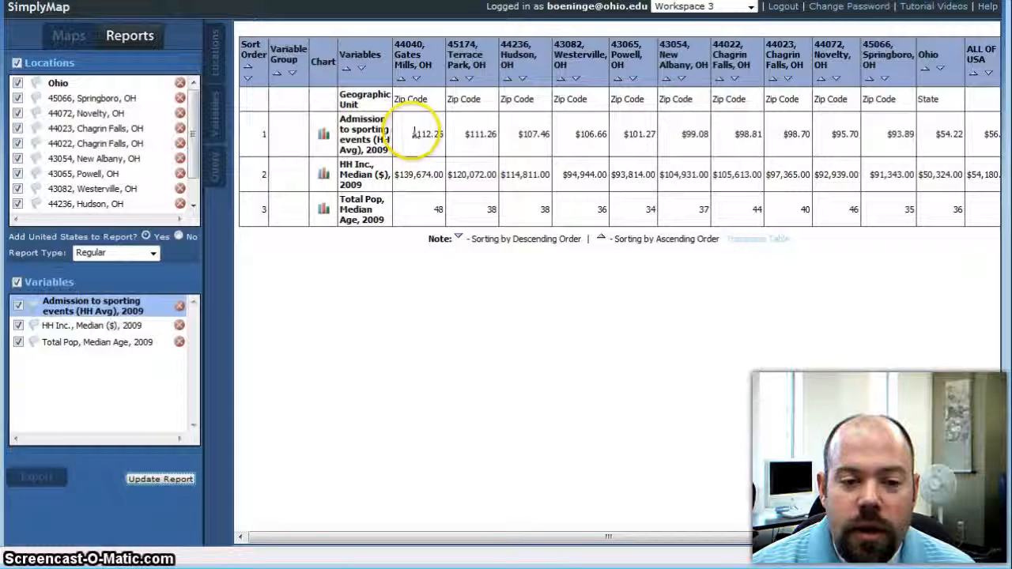
drag(412, 132, 439, 134)
drag(515, 135, 725, 138)
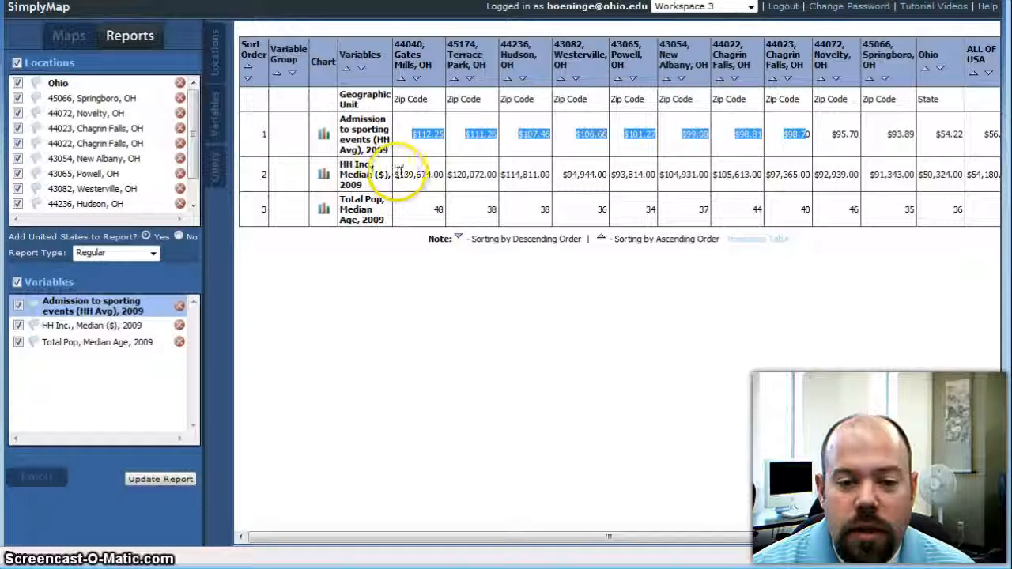
drag(396, 173, 874, 207)
click(449, 319)
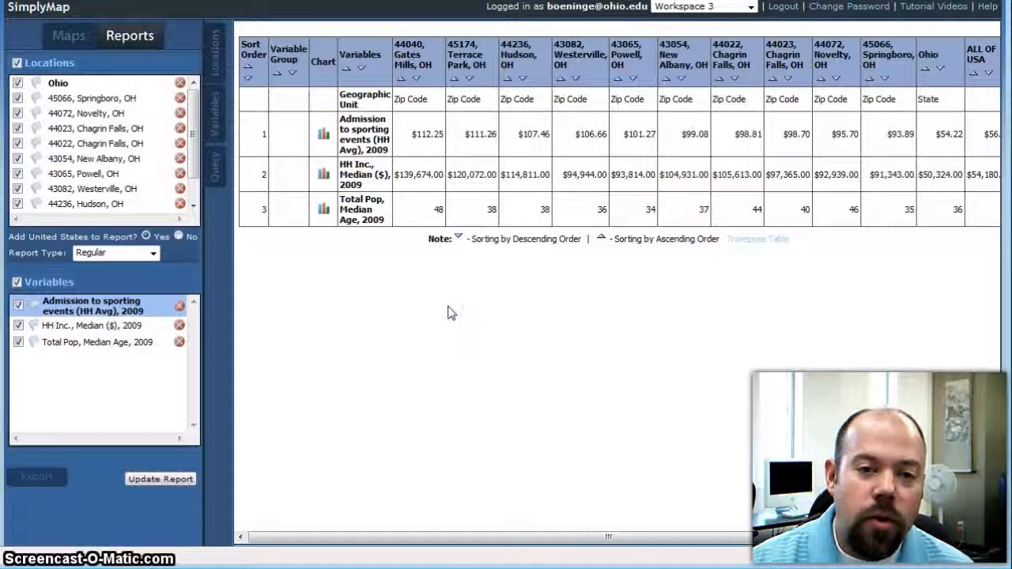